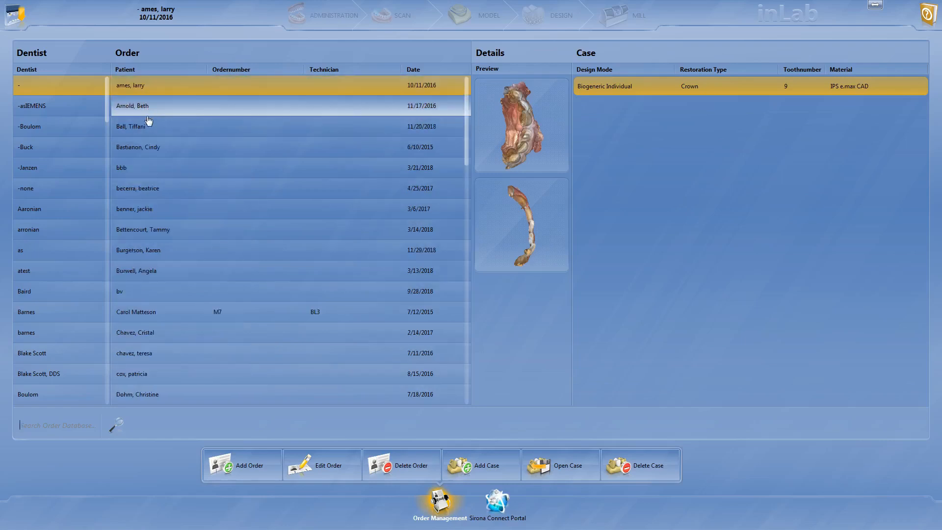
# - Browse the patient orders in the order list and examine each one's scan previews and restoration cases
pyautogui.click(149, 109)
pyautogui.click(200, 93)
pyautogui.click(364, 109)
pyautogui.click(143, 128)
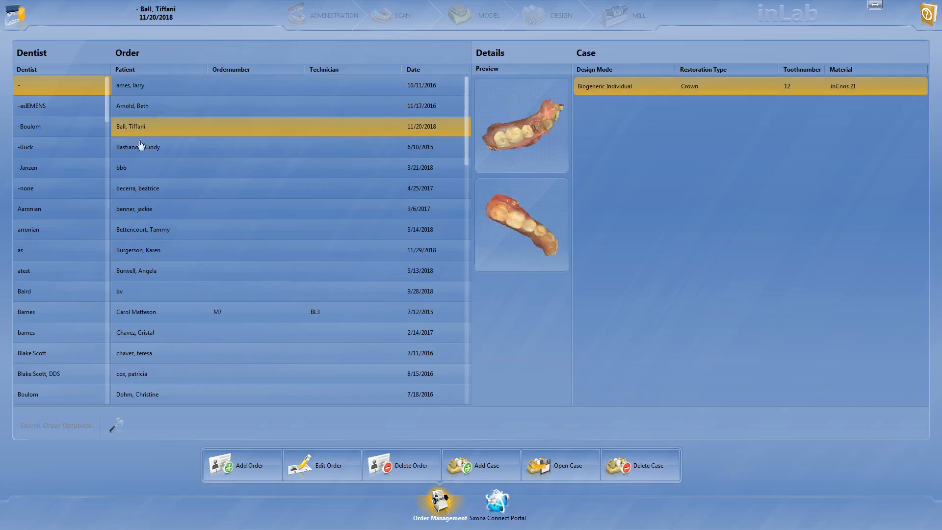
pyautogui.click(140, 147)
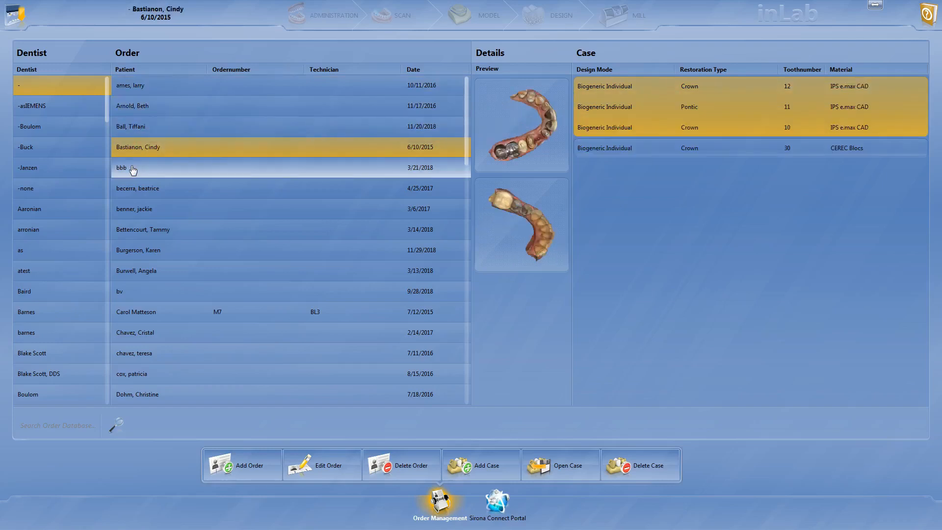
pyautogui.click(132, 169)
pyautogui.click(133, 189)
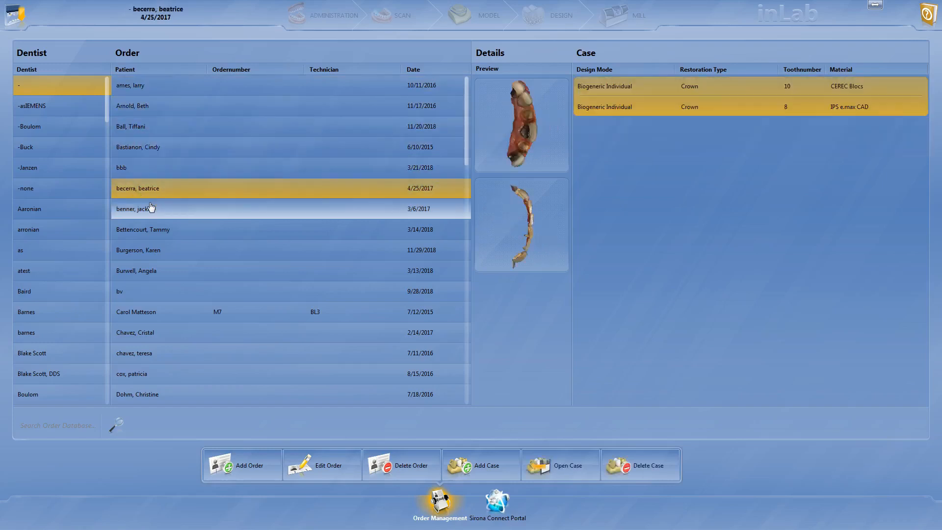
pyautogui.click(151, 208)
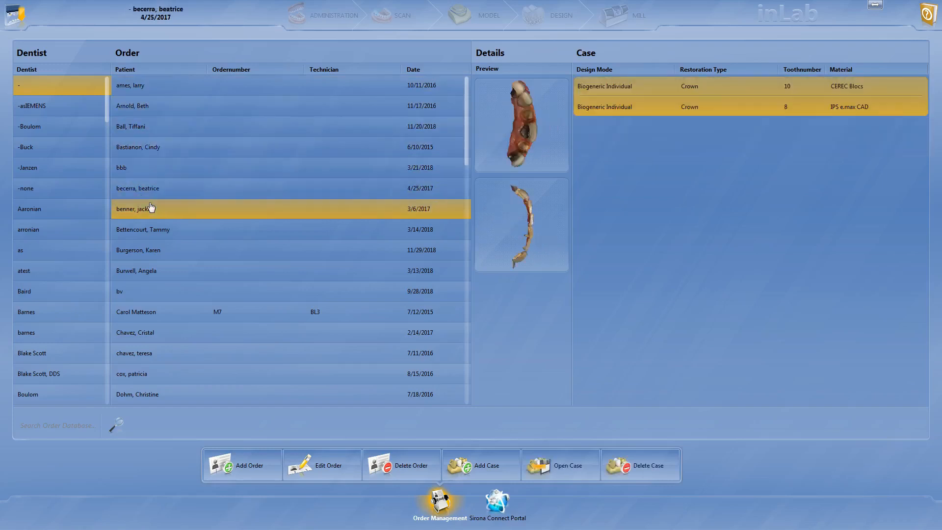
pyautogui.click(247, 225)
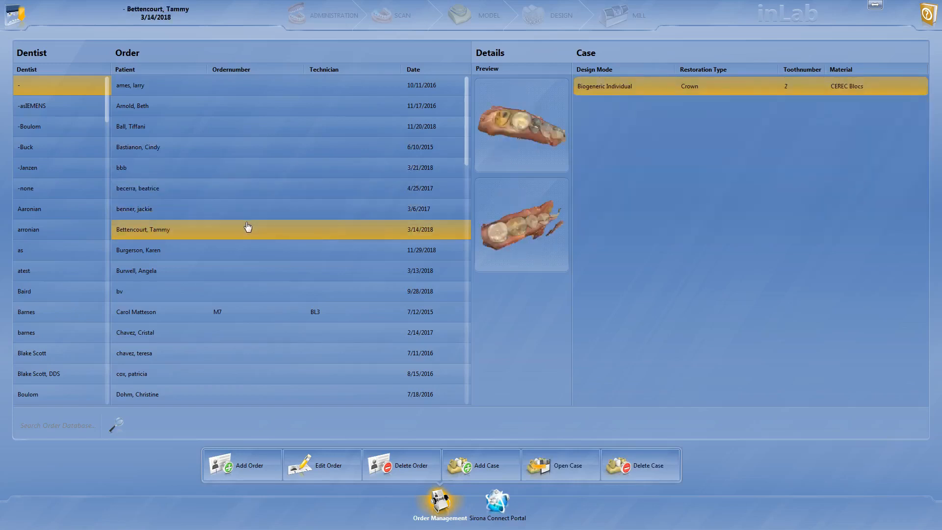
# - Open the IPS e.max CAD crown case for tooth 9 from the 10/11/2016 order and go to its design phase
pyautogui.click(237, 94)
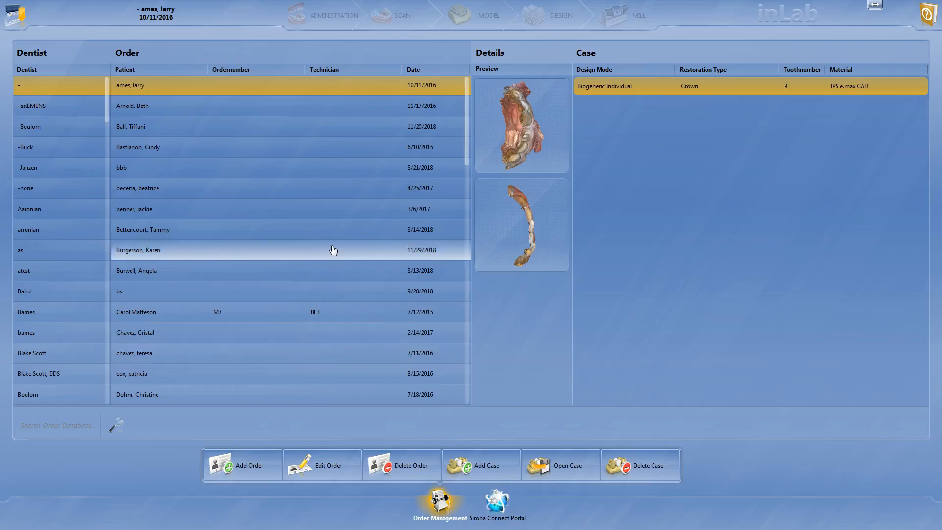
pyautogui.click(560, 459)
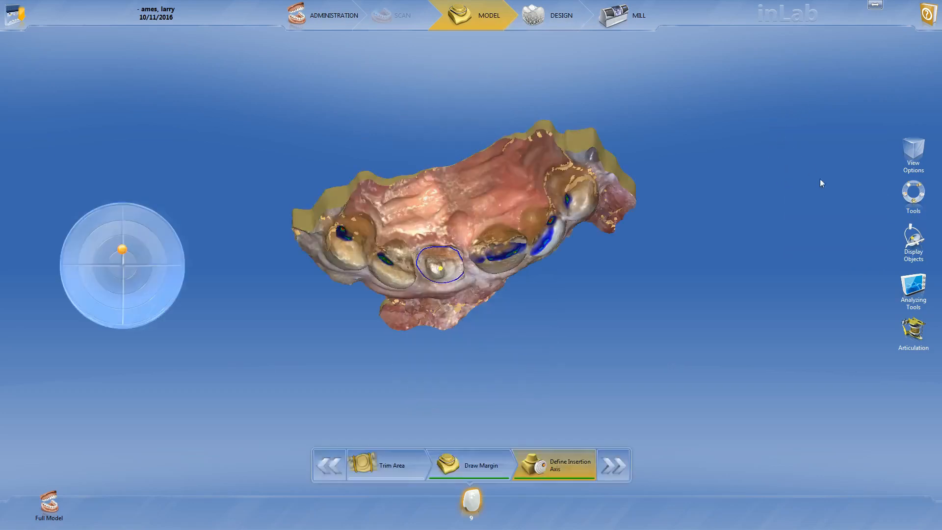
pyautogui.click(543, 18)
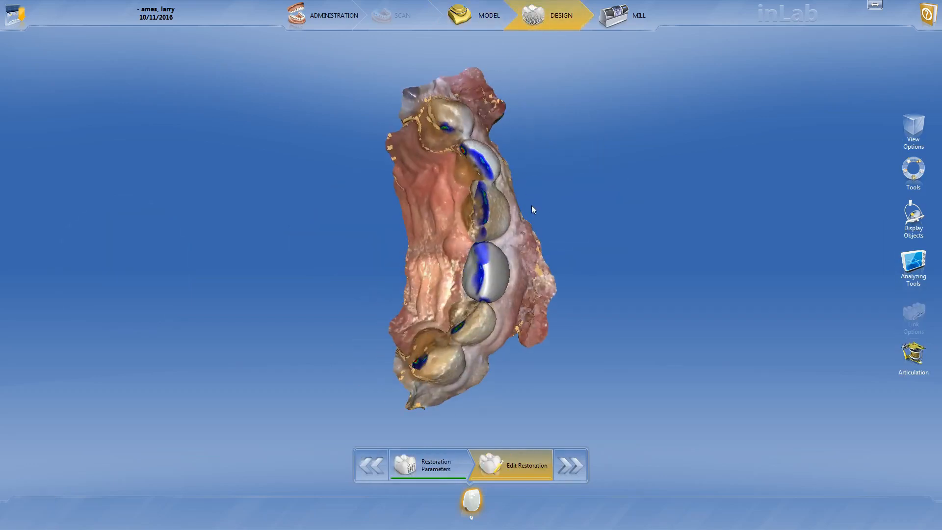
# - Recalculate the crown proposal for tooth 9
pyautogui.moveTo(502, 227); pyautogui.dragTo(454, 249, button='middle')
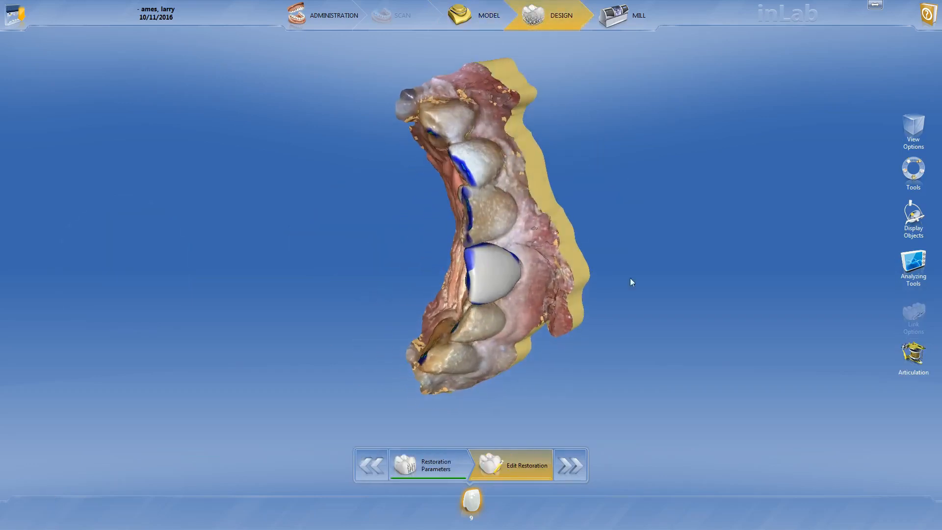
pyautogui.moveTo(503, 208); pyautogui.dragTo(543, 205, button='middle')
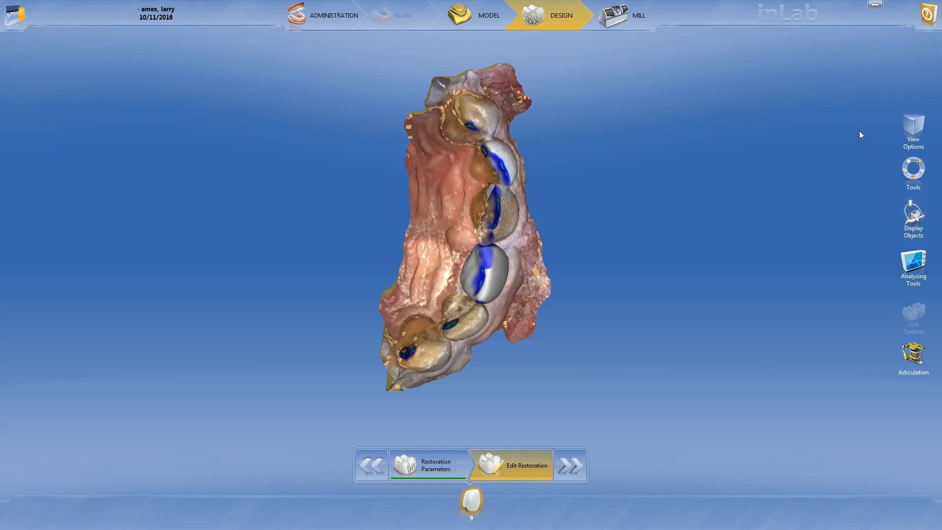
pyautogui.click(910, 180)
pyautogui.click(923, 167)
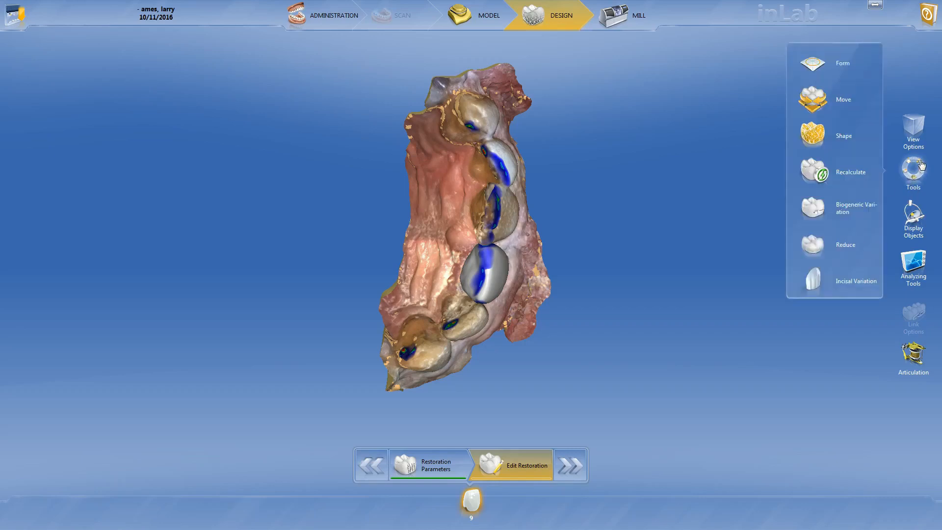
pyautogui.click(821, 174)
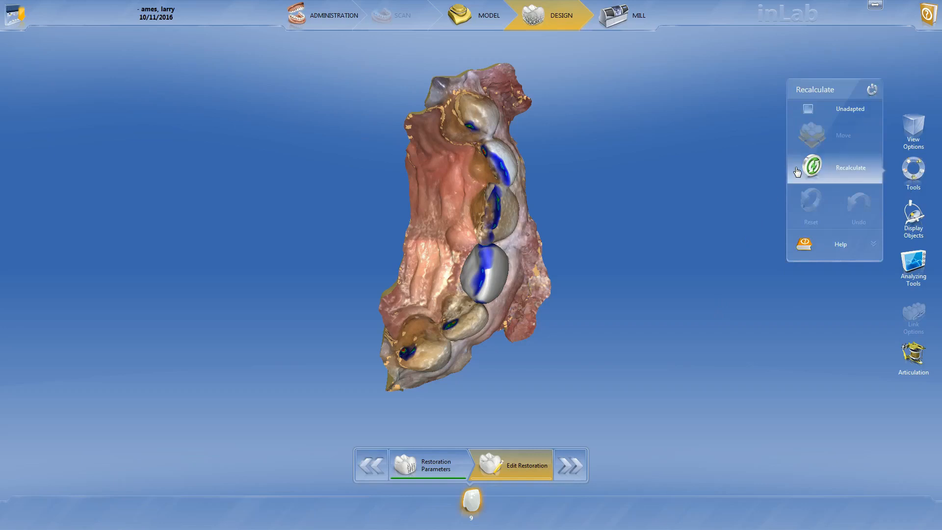
pyautogui.click(801, 170)
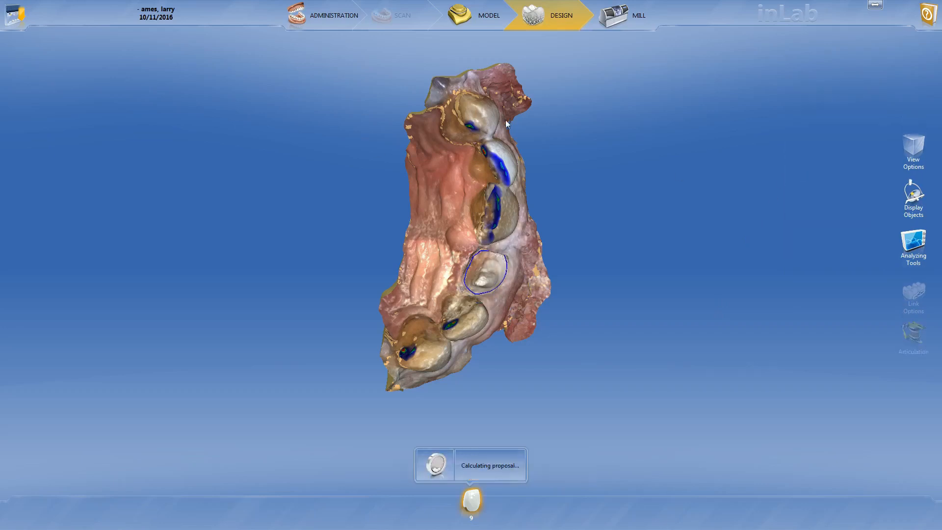
pyautogui.moveTo(394, 154); pyautogui.dragTo(317, 233)
pyautogui.moveTo(494, 188); pyautogui.dragTo(488, 170)
pyautogui.moveTo(404, 253); pyautogui.dragTo(398, 263)
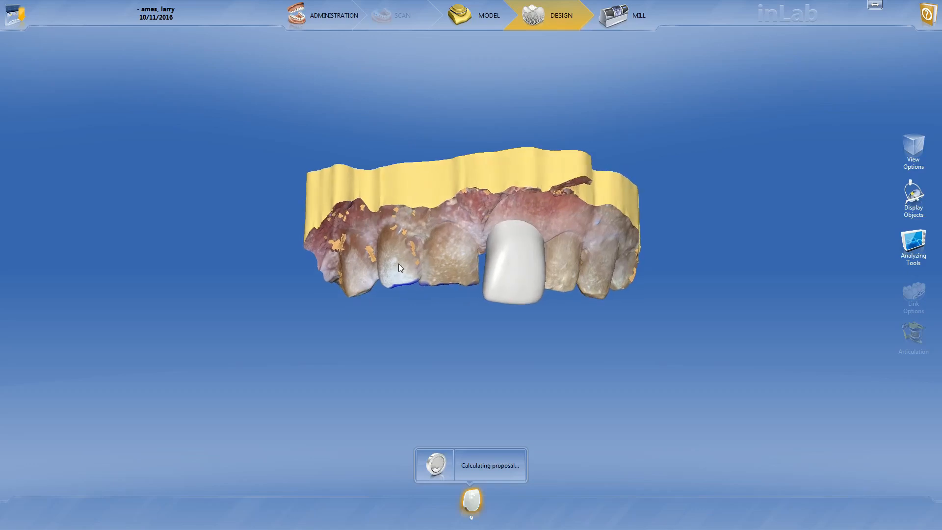
pyautogui.scroll(3, 399, 263)
pyautogui.scroll(4, 411, 265)
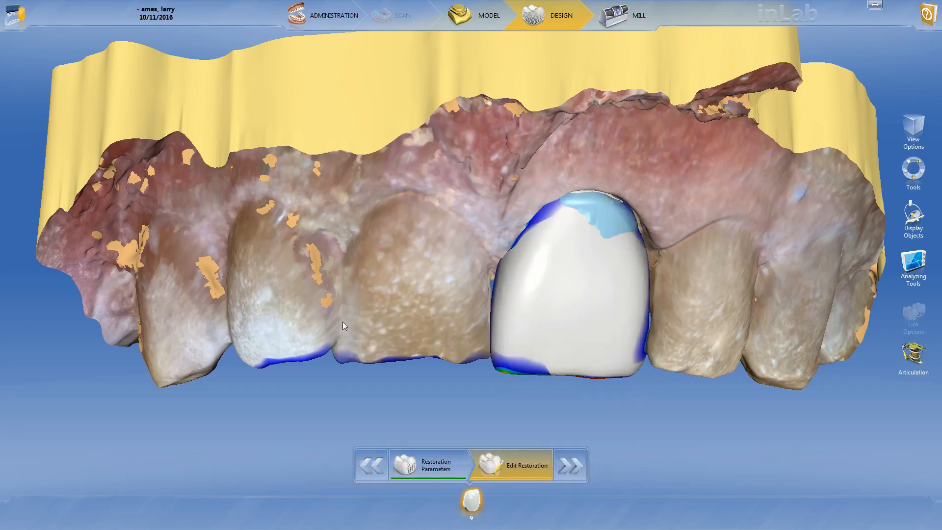
pyautogui.scroll(-2, 497, 239)
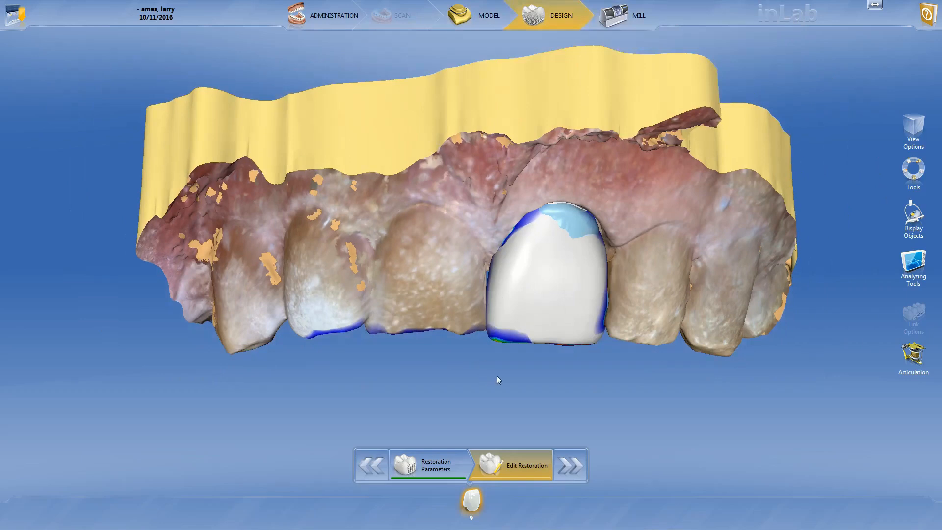
# - Activate Position and Rotate on the tooth 9 crown and rotate the crown slightly as seen from the incisal side
pyautogui.moveTo(496, 381); pyautogui.dragTo(510, 257, button='middle')
pyautogui.rightClick(566, 285)
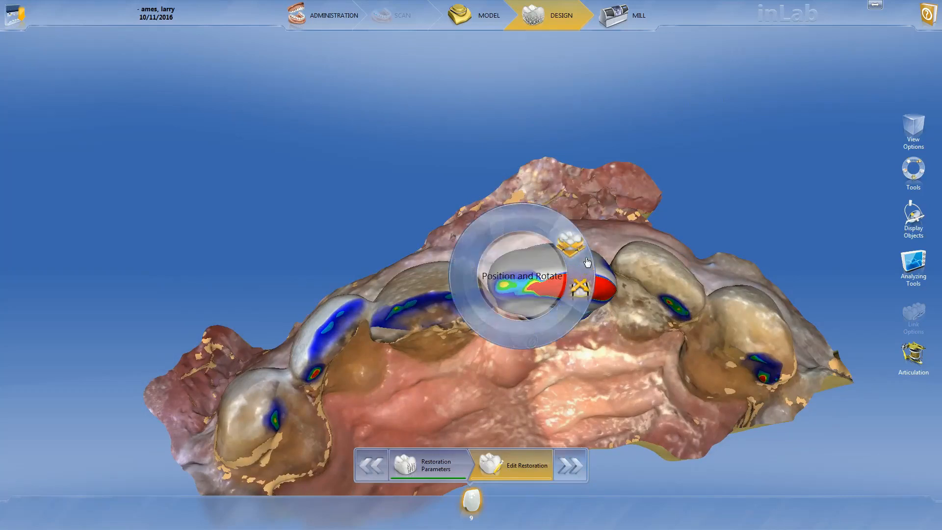
pyautogui.click(574, 247)
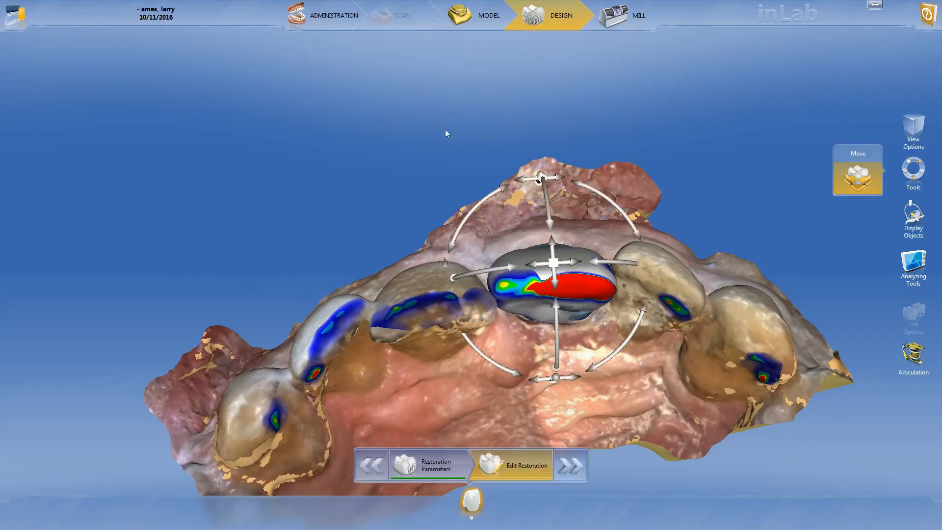
pyautogui.scroll(-3, 469, 278)
pyautogui.moveTo(465, 288); pyautogui.dragTo(467, 206, button='middle')
pyautogui.moveTo(481, 255); pyautogui.dragTo(451, 286, button='middle')
pyautogui.scroll(4, 452, 286)
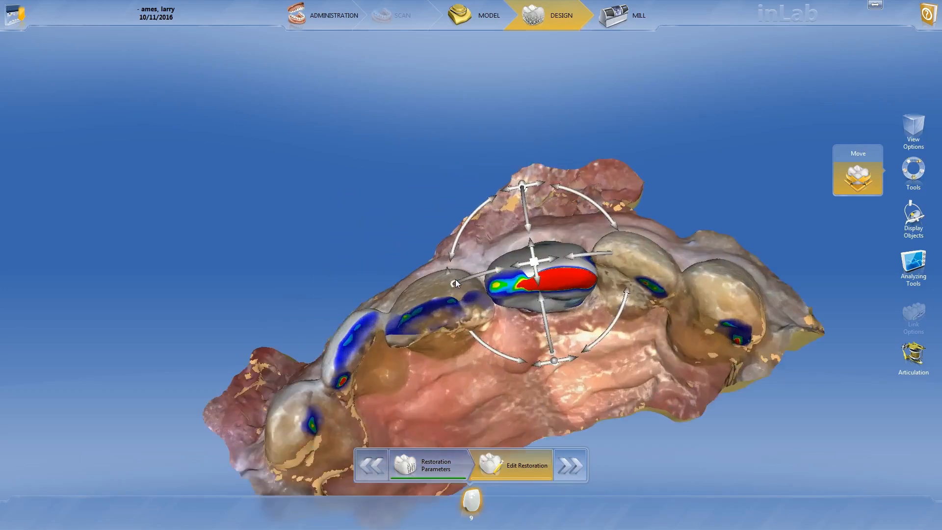
pyautogui.moveTo(507, 372); pyautogui.dragTo(531, 376)
# - Turn off the colour display of both the crown contacts and the model contacts
pyautogui.click(924, 259)
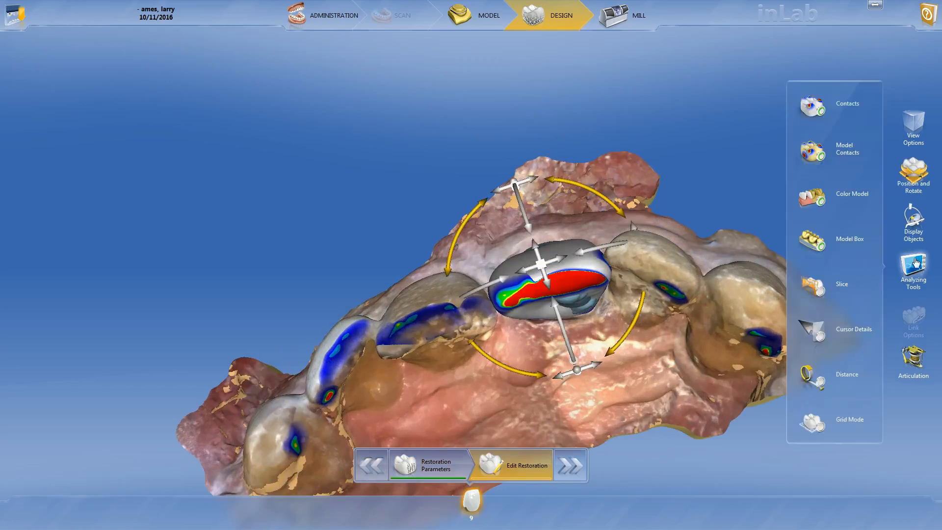
pyautogui.click(812, 112)
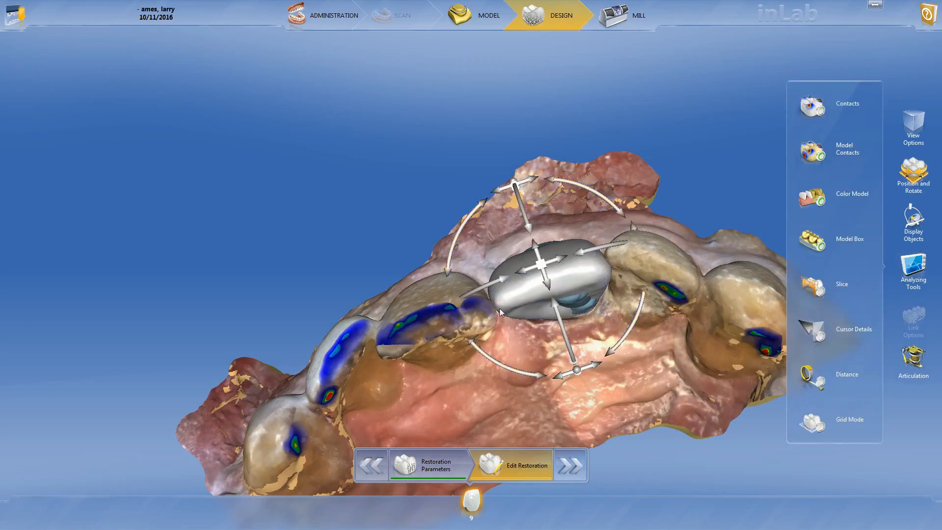
pyautogui.click(818, 153)
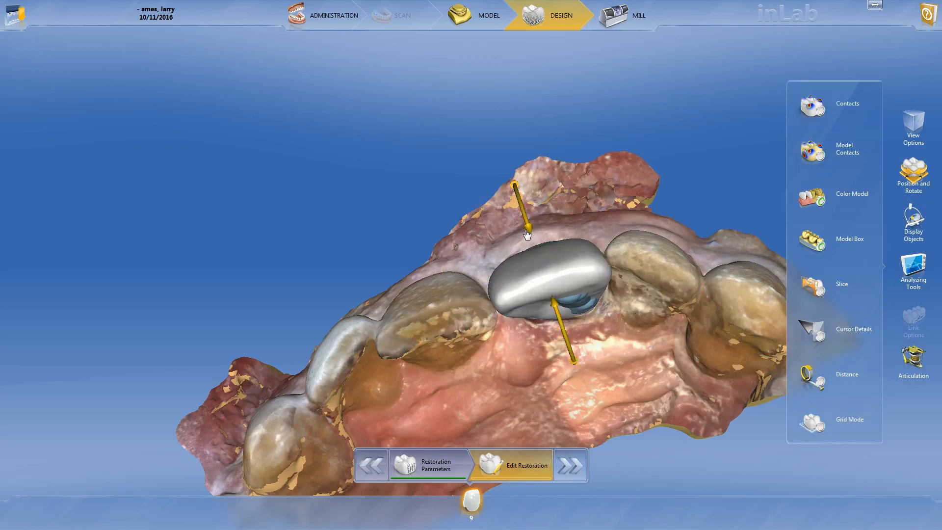
# - Rotate the tooth 9 crown in the incisal view to align its incisal edge with the dental arch
pyautogui.moveTo(479, 208); pyautogui.dragTo(479, 210)
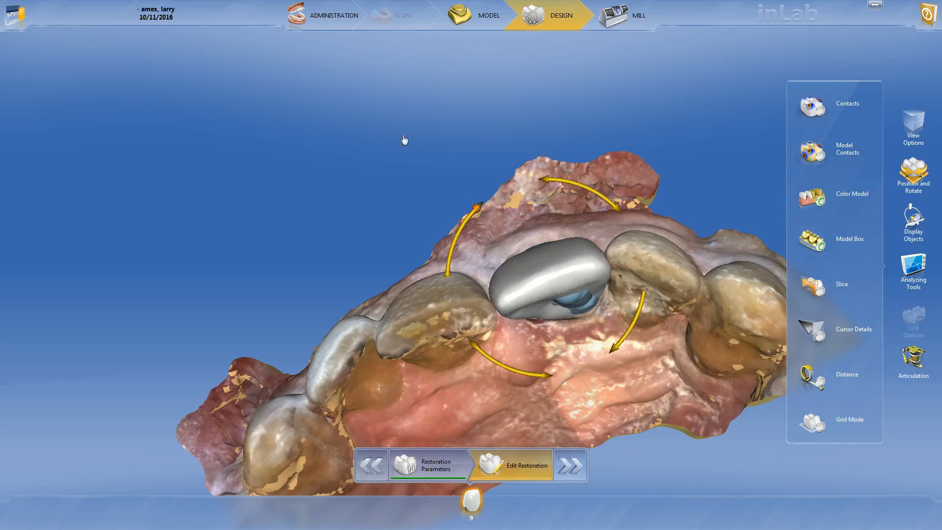
pyautogui.scroll(-3, 449, 123)
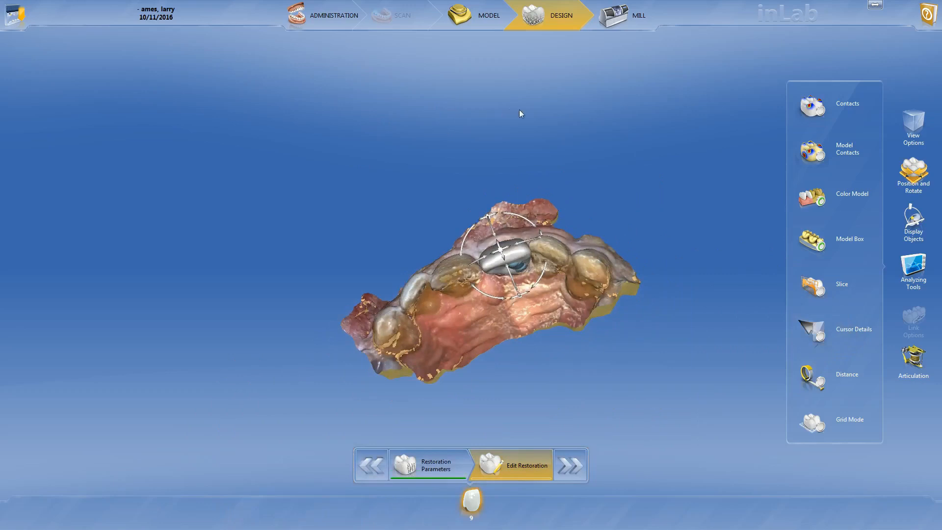
pyautogui.moveTo(519, 111); pyautogui.dragTo(550, 218, button='right')
pyautogui.moveTo(507, 267); pyautogui.dragTo(472, 284, button='right')
pyautogui.moveTo(646, 295); pyautogui.dragTo(515, 198, button='right')
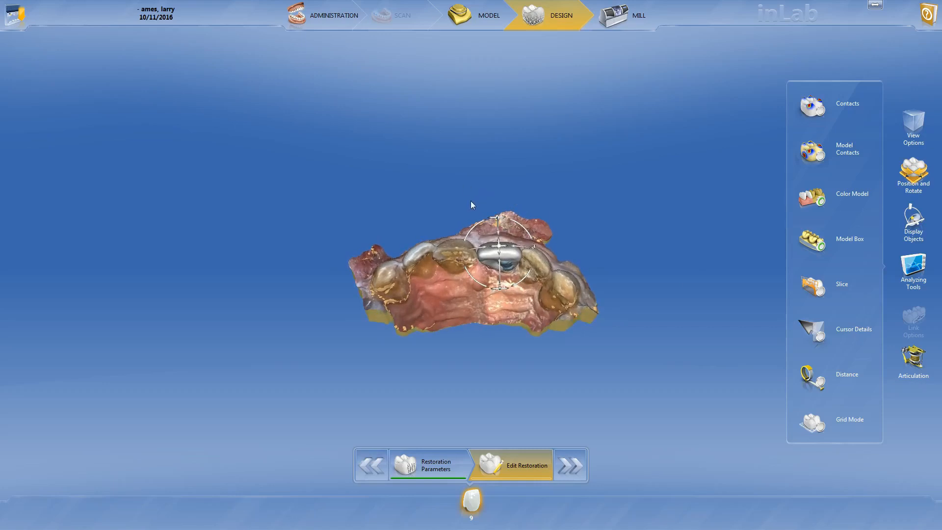
pyautogui.scroll(5, 431, 224)
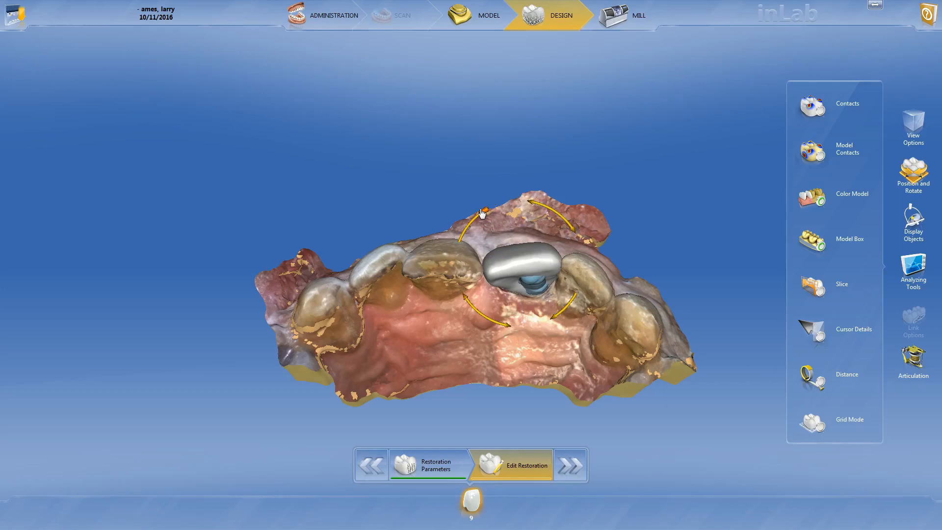
pyautogui.moveTo(482, 212); pyautogui.dragTo(490, 210)
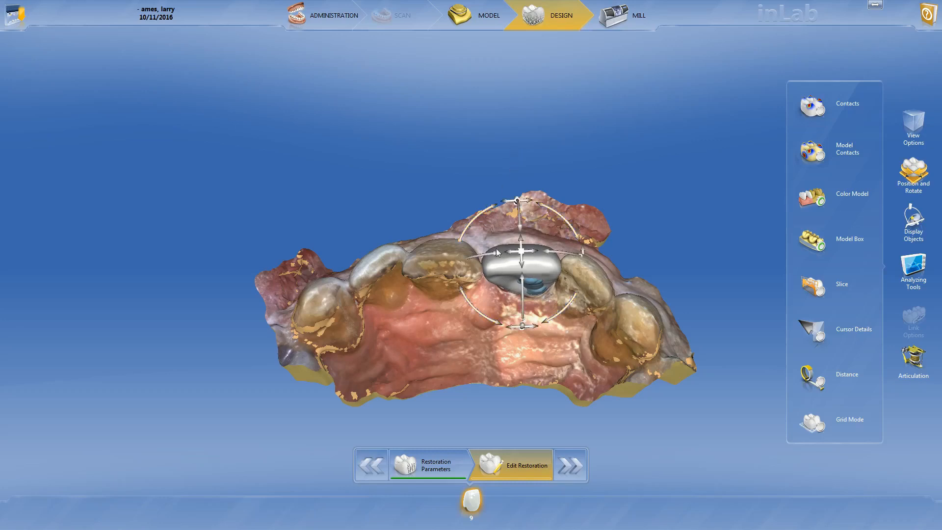
# - Move the tooth 9 crown toward the facial side and rotate it slightly to follow the arch
pyautogui.moveTo(505, 314); pyautogui.dragTo(508, 358)
pyautogui.moveTo(507, 358); pyautogui.dragTo(511, 160, button='middle')
pyautogui.moveTo(461, 253); pyautogui.dragTo(445, 333)
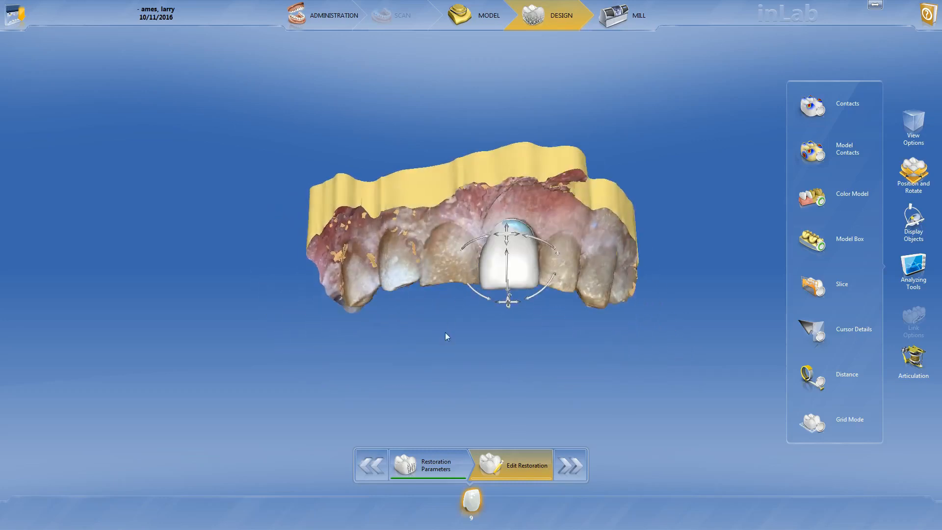
pyautogui.scroll(5, 526, 333)
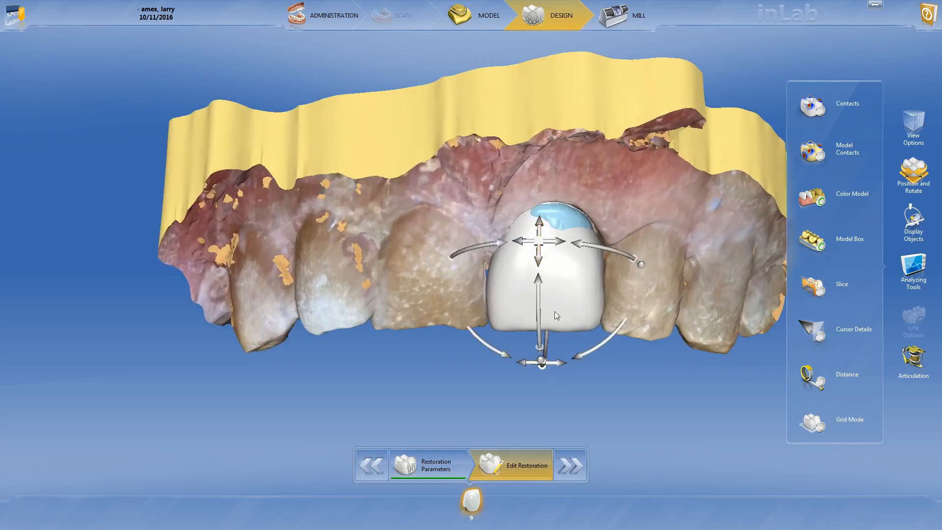
pyautogui.moveTo(542, 256); pyautogui.dragTo(500, 125)
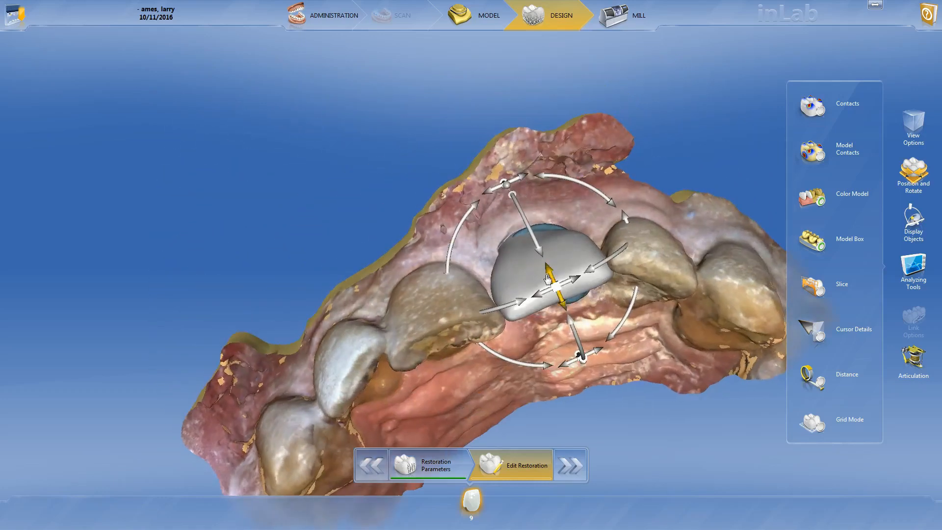
pyautogui.moveTo(548, 278); pyautogui.dragTo(538, 268)
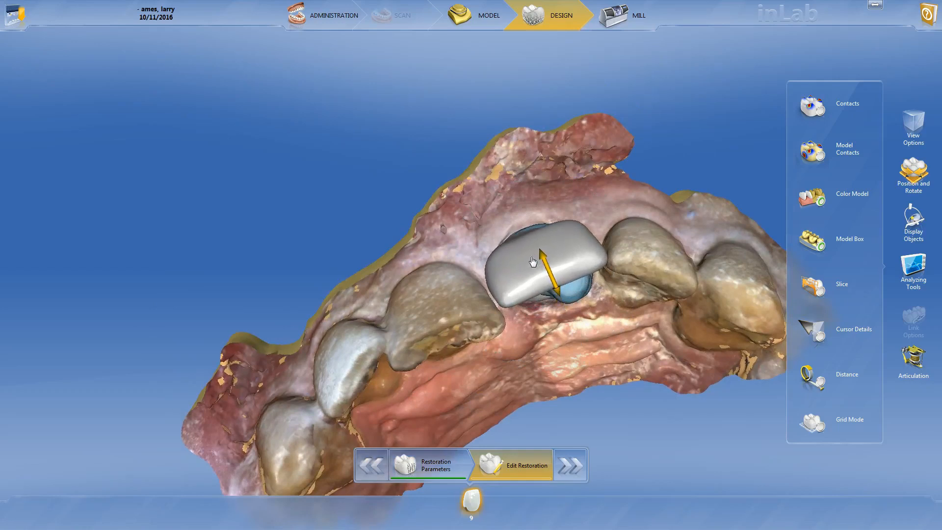
pyautogui.moveTo(462, 215); pyautogui.dragTo(459, 220)
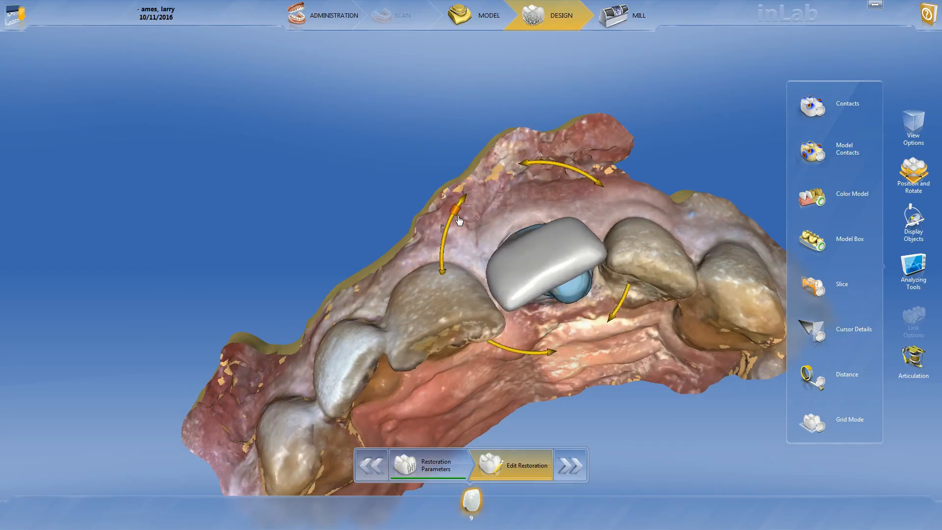
# - Nudge the tooth 9 crown sideways between its two neighbouring teeth
pyautogui.scroll(-2, 345, 222)
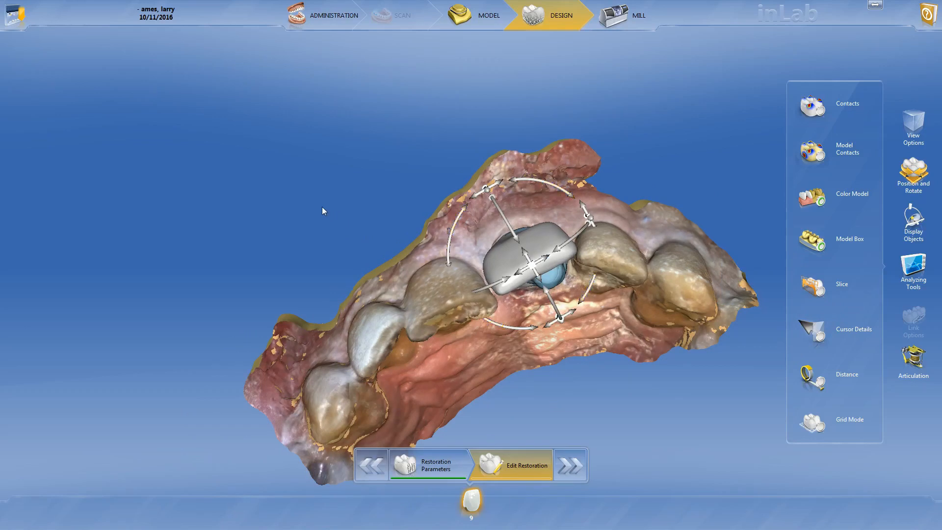
pyautogui.scroll(-1, 322, 207)
pyautogui.moveTo(518, 268); pyautogui.dragTo(520, 270)
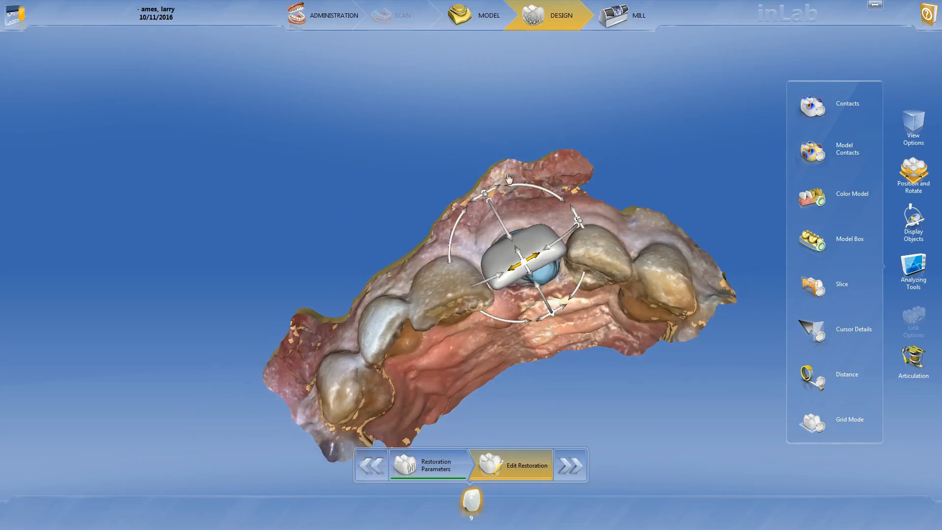
# - Start Biogeneric Variation on the tooth 9 crown and try a first variation of its facial shape
pyautogui.scroll(-1, 547, 175)
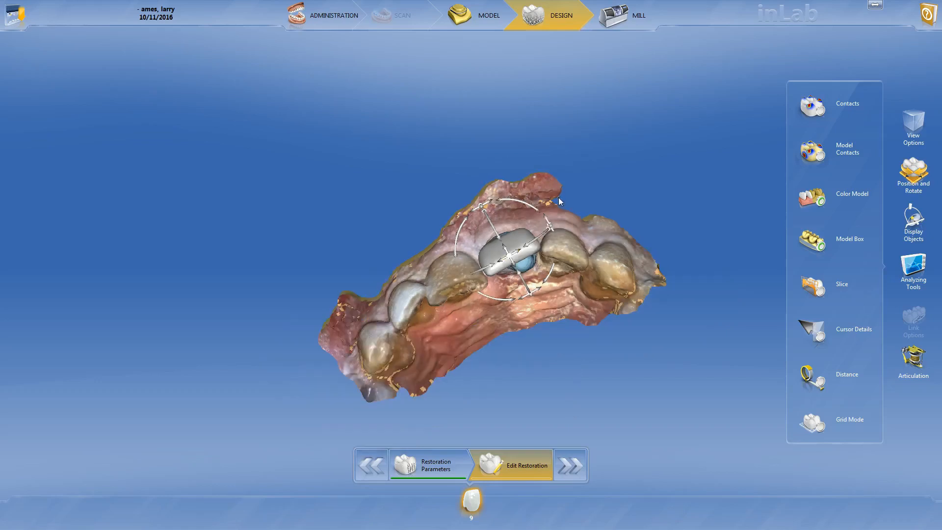
pyautogui.moveTo(559, 201); pyautogui.dragTo(566, 383, button='middle')
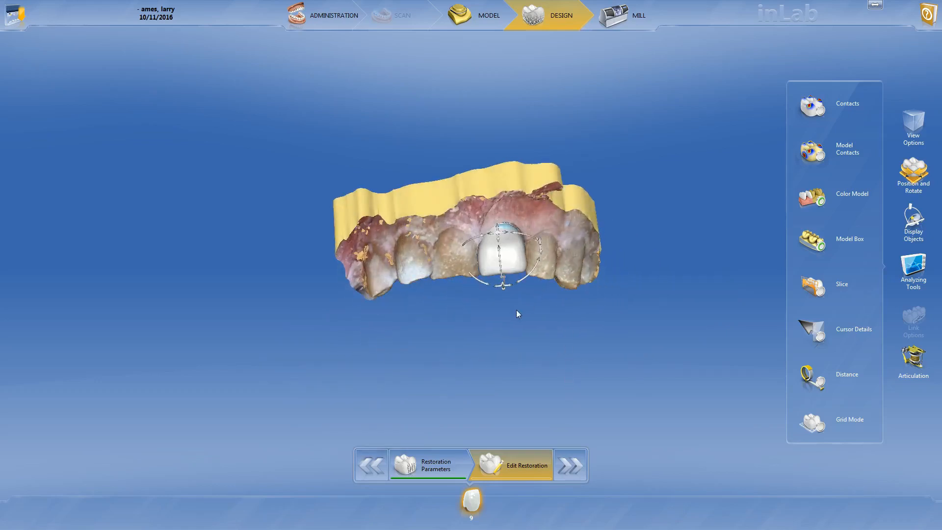
pyautogui.moveTo(516, 310); pyautogui.dragTo(507, 323, button='middle')
pyautogui.scroll(3, 522, 316)
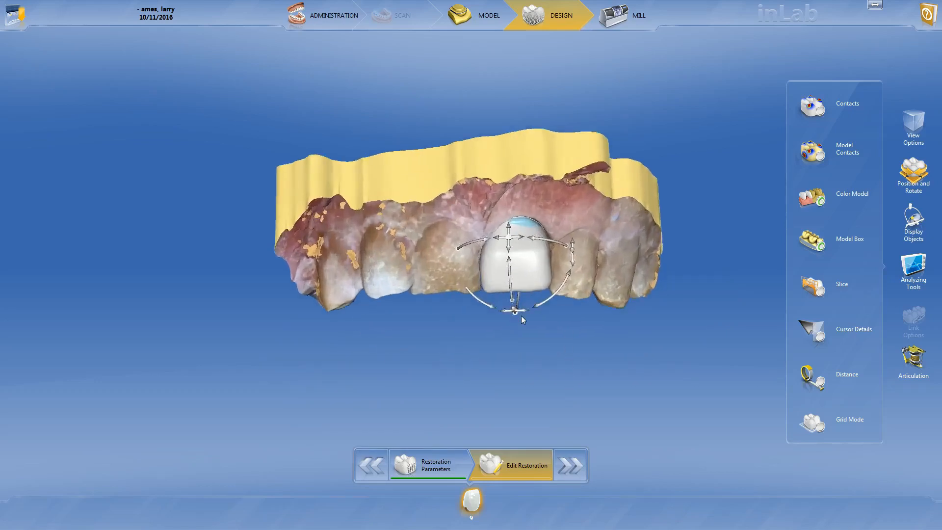
pyautogui.scroll(1, 521, 316)
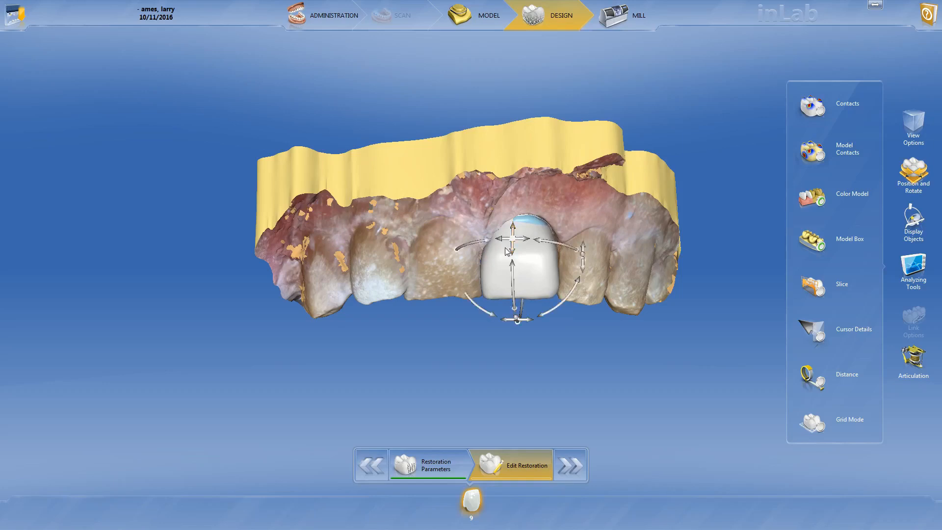
pyautogui.click(922, 171)
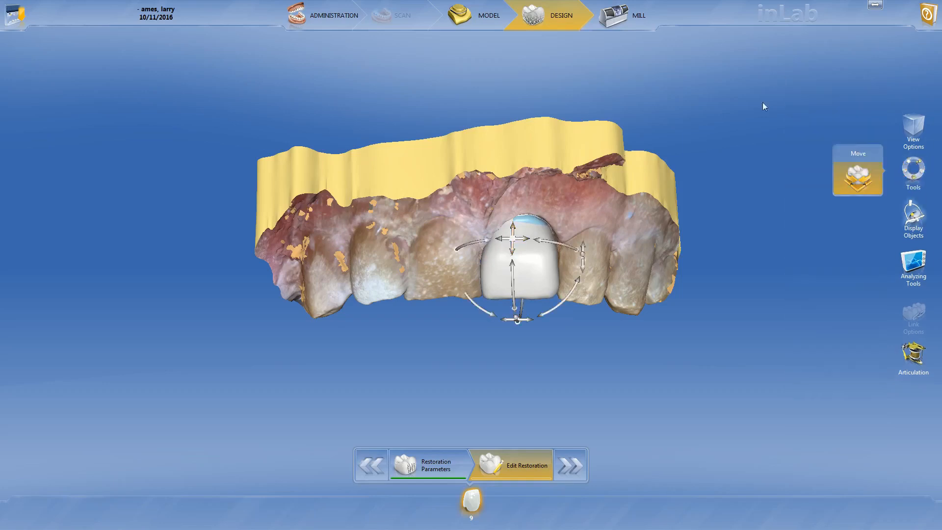
pyautogui.click(924, 171)
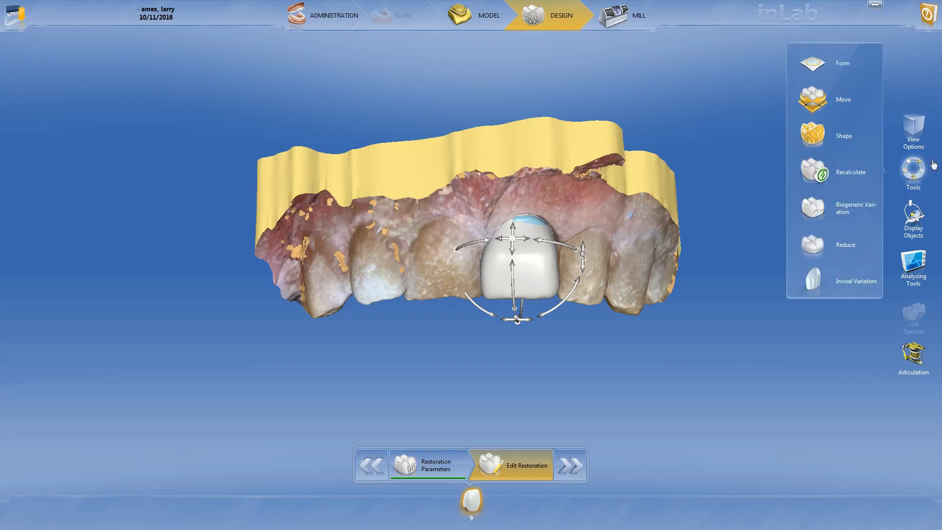
pyautogui.click(828, 205)
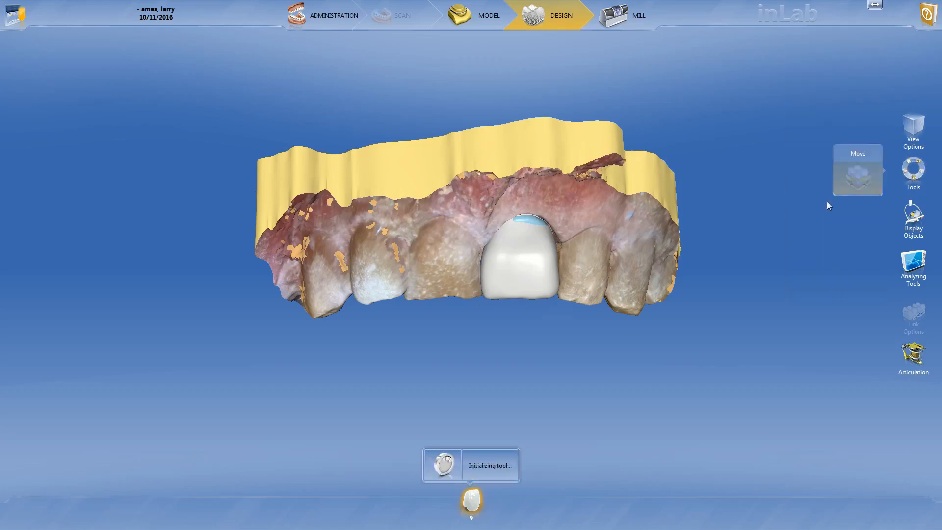
pyautogui.moveTo(806, 139); pyautogui.dragTo(777, 119)
# - Try biogeneric variation values such as 0.66, 0.51 and 0.63 on the crown, comparing its incisal and facial contours with the neighbouring teeth
pyautogui.scroll(-4, 509, 361)
pyautogui.moveTo(509, 361); pyautogui.dragTo(501, 230)
pyautogui.scroll(4, 500, 230)
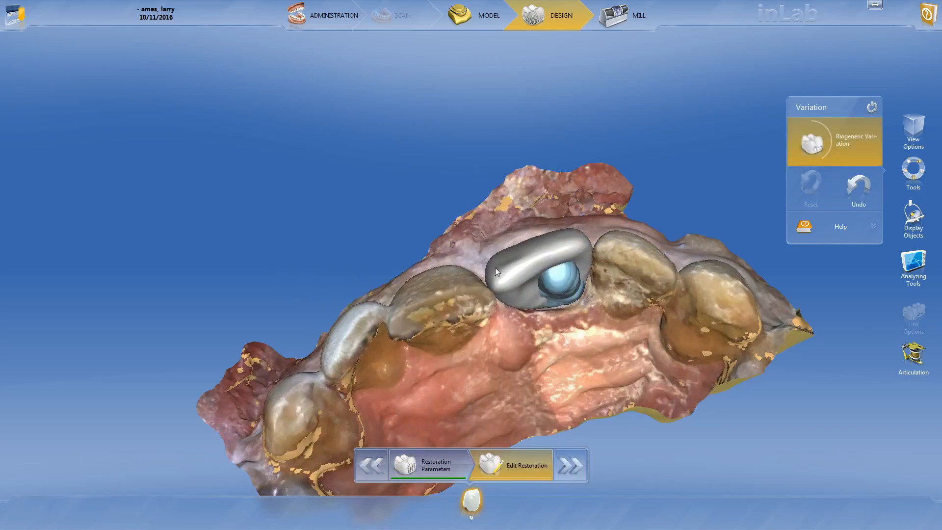
pyautogui.moveTo(811, 141); pyautogui.dragTo(778, 103)
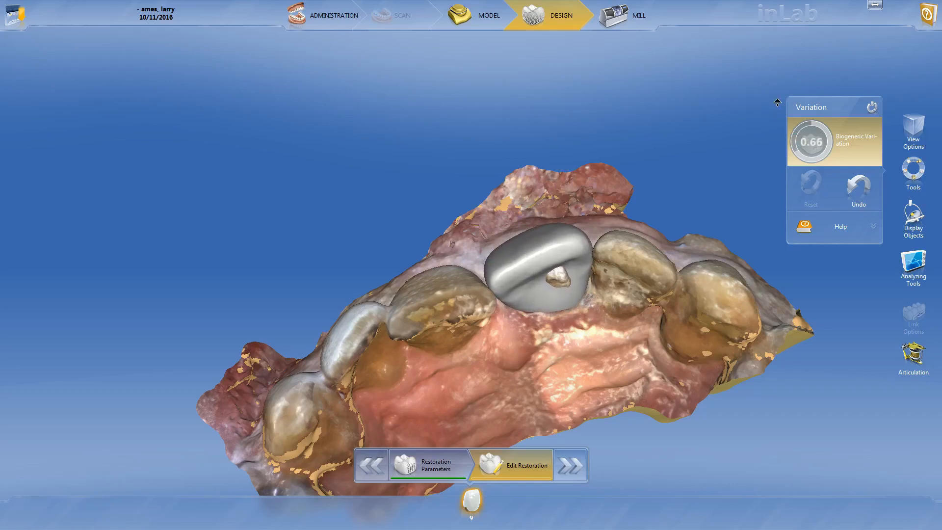
pyautogui.moveTo(778, 102); pyautogui.dragTo(778, 116)
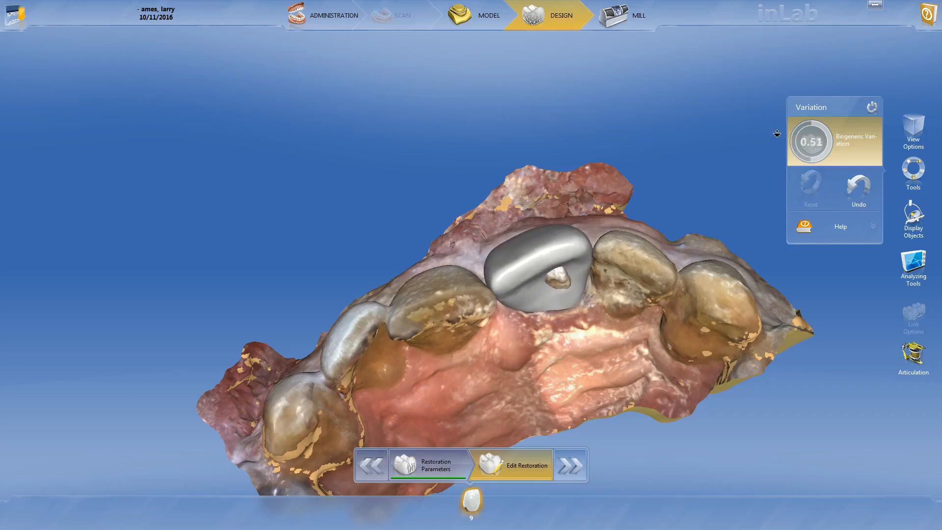
pyautogui.moveTo(774, 160); pyautogui.dragTo(798, 108)
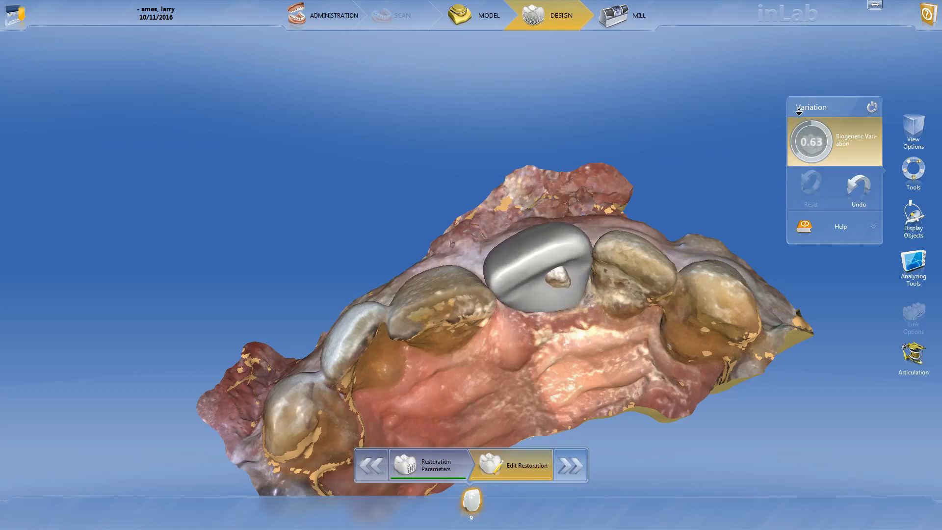
pyautogui.moveTo(799, 118)
pyautogui.mouseDown()
pyautogui.moveTo(803, 133)
pyautogui.moveTo(797, 97)
pyautogui.moveTo(798, 108)
pyautogui.mouseUp()
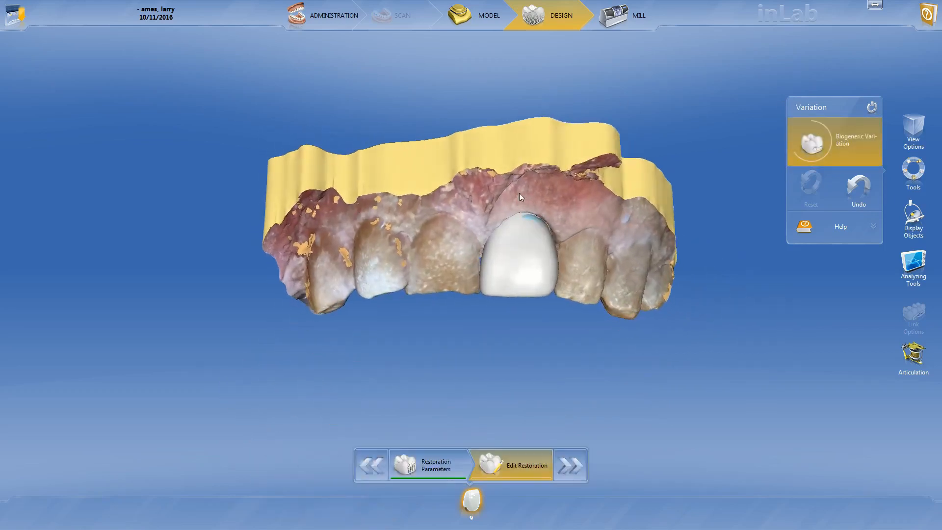
pyautogui.moveTo(813, 131); pyautogui.dragTo(813, 143)
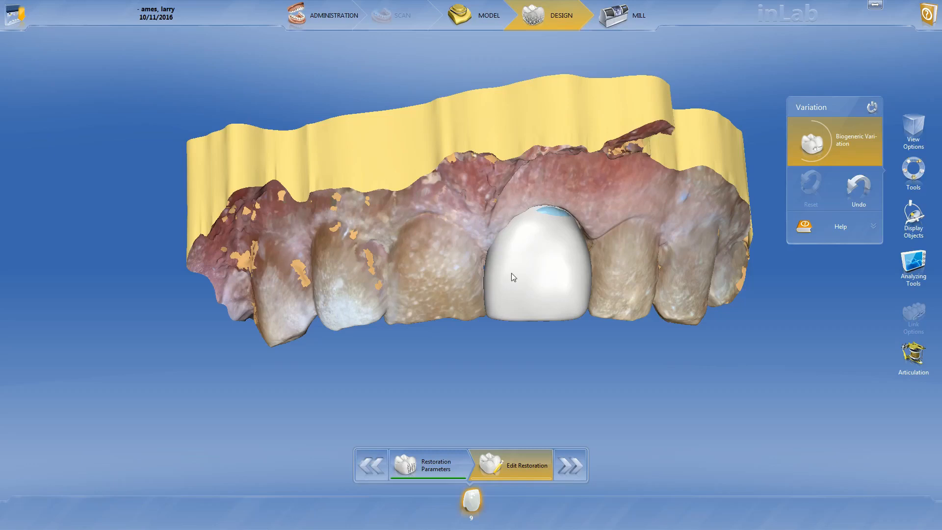
# - Switch from Biogeneric Variation to the Shape tool for the tooth 9 crown, ready to work from the facial view
pyautogui.rightClick(534, 279)
pyautogui.click(579, 313)
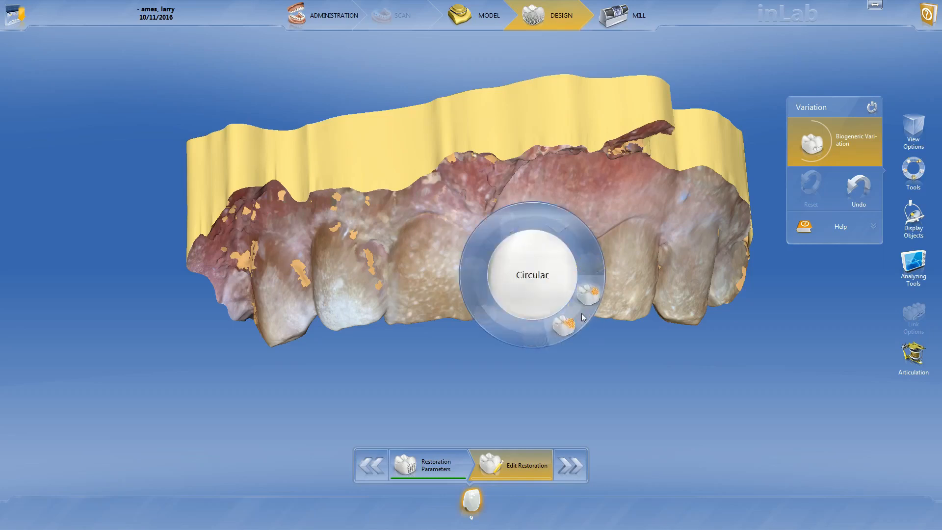
pyautogui.click(563, 332)
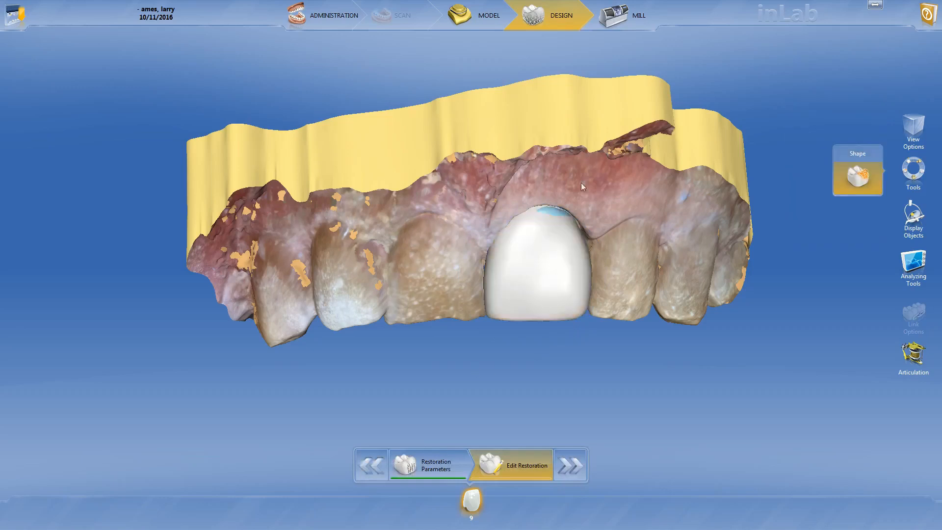
pyautogui.moveTo(580, 246)
pyautogui.mouseDown()
pyautogui.moveTo(571, 252)
pyautogui.moveTo(582, 254)
pyautogui.mouseUp()
pyautogui.scroll(-2, 542, 193)
pyautogui.moveTo(542, 193); pyautogui.dragTo(532, 181)
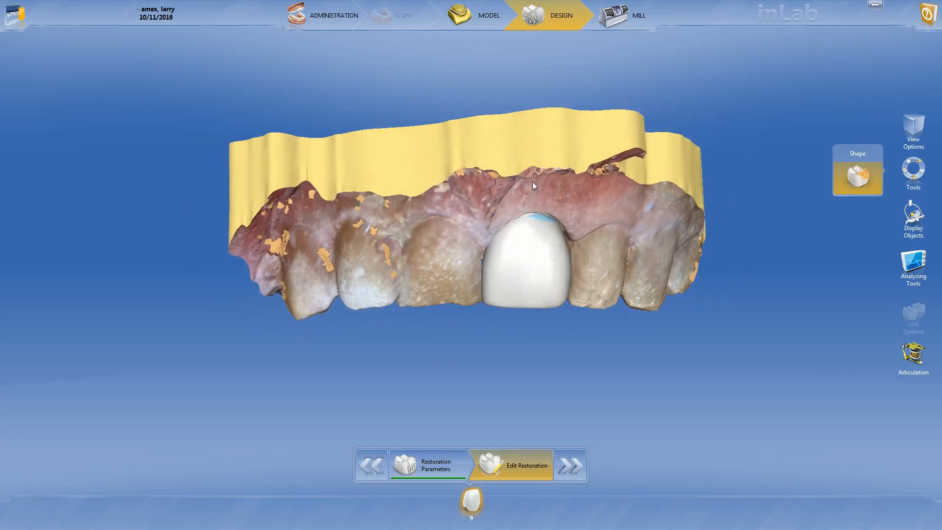
pyautogui.scroll(4, 524, 226)
pyautogui.moveTo(496, 214)
pyautogui.mouseDown()
pyautogui.moveTo(483, 202)
pyautogui.moveTo(494, 202)
pyautogui.mouseUp()
pyautogui.click(844, 174)
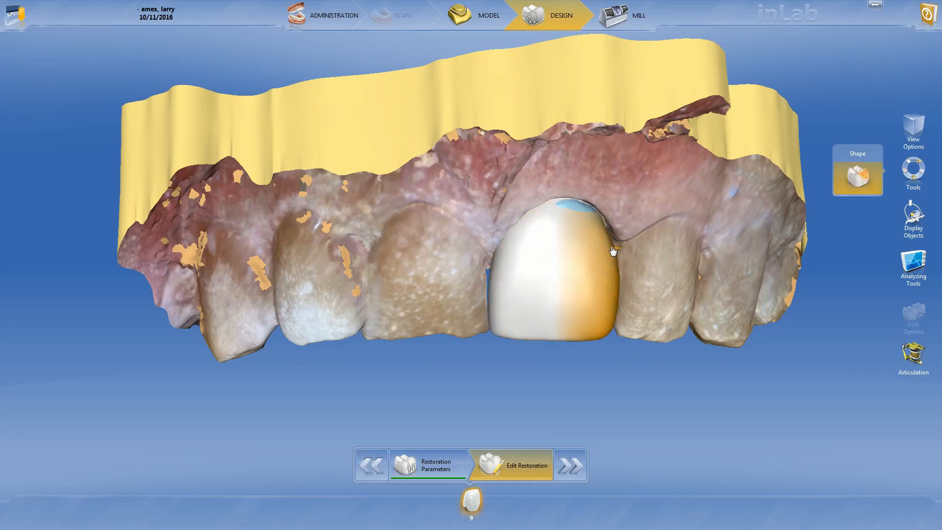
# - Overlay the measuring grid on the facial view and narrow the distal side of the tooth 9 crown with the Shape tool
pyautogui.moveTo(613, 250)
pyautogui.mouseDown()
pyautogui.moveTo(612, 263)
pyautogui.moveTo(626, 265)
pyautogui.moveTo(614, 265)
pyautogui.mouseUp()
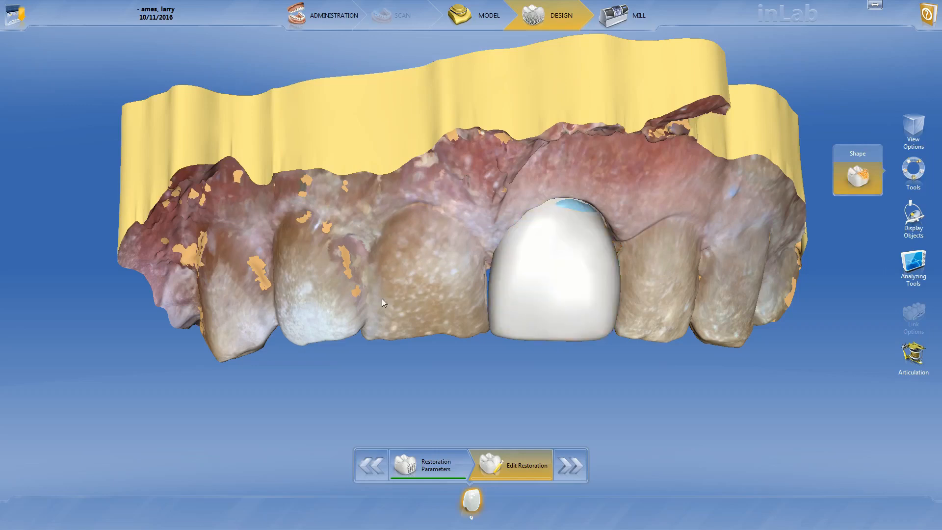
pyautogui.moveTo(380, 294); pyautogui.dragTo(336, 233, button='middle')
pyautogui.moveTo(675, 211); pyautogui.dragTo(676, 244, button='middle')
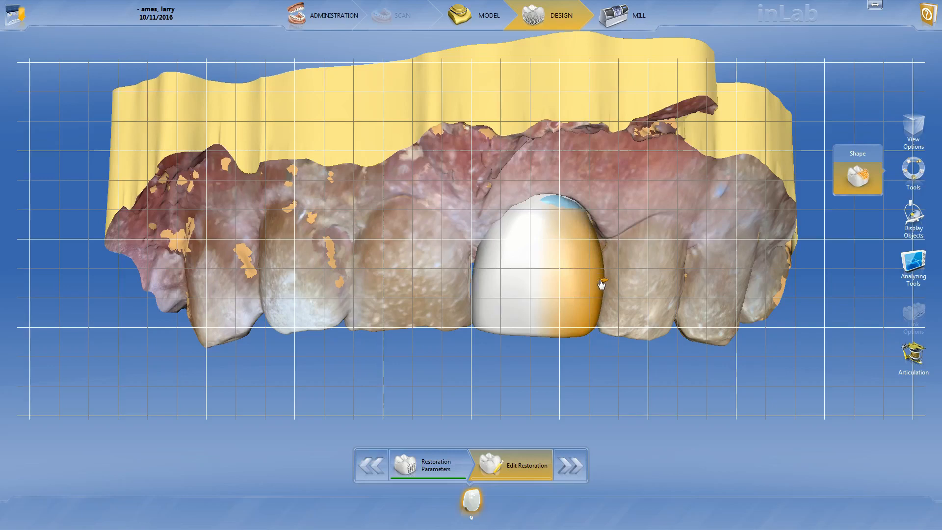
pyautogui.moveTo(602, 283); pyautogui.dragTo(591, 281)
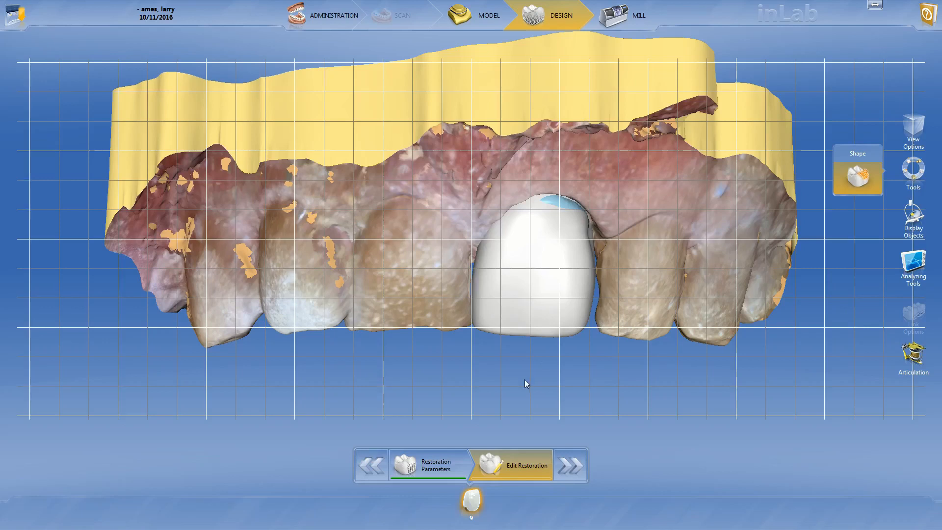
# - Switch the Shape tool to Circular and target the lingual and distal surfaces of the tooth 9 crown
pyautogui.moveTo(525, 380); pyautogui.dragTo(561, 291, button='middle')
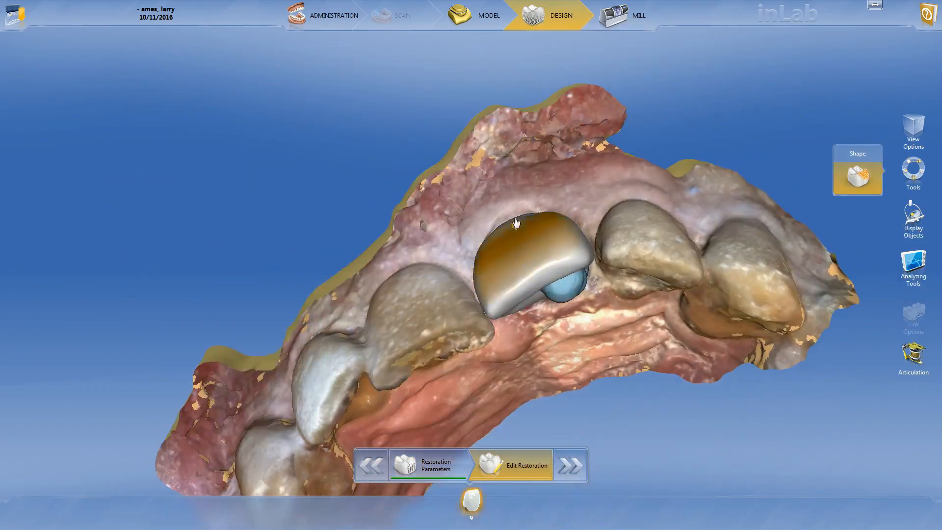
pyautogui.moveTo(546, 379); pyautogui.dragTo(578, 388, button='middle')
pyautogui.moveTo(574, 352); pyautogui.dragTo(564, 286, button='middle')
pyautogui.rightClick(554, 239)
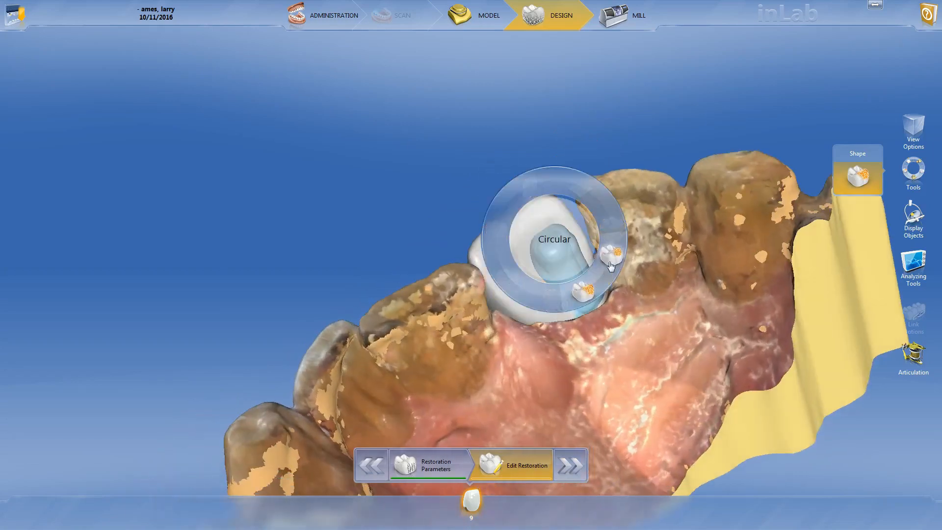
pyautogui.click(597, 276)
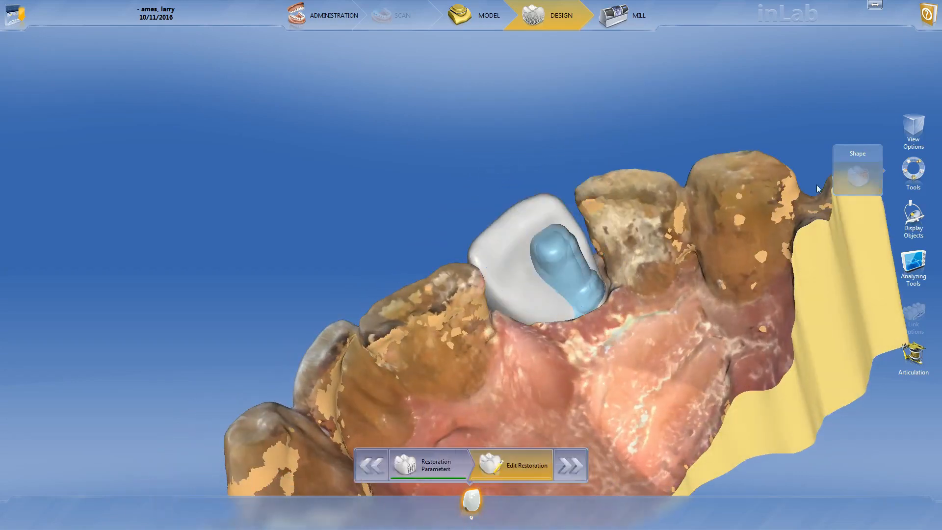
pyautogui.moveTo(600, 320); pyautogui.dragTo(609, 299, button='middle')
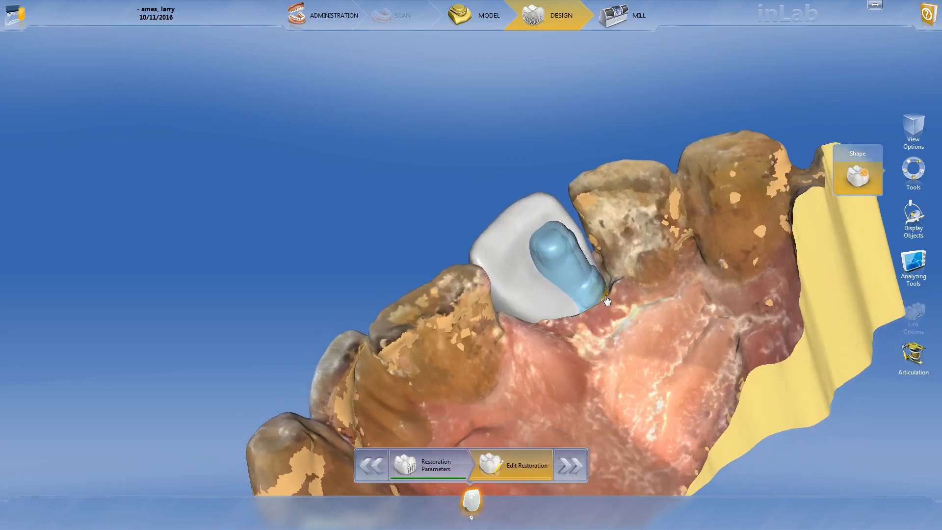
pyautogui.scroll(2, 645, 272)
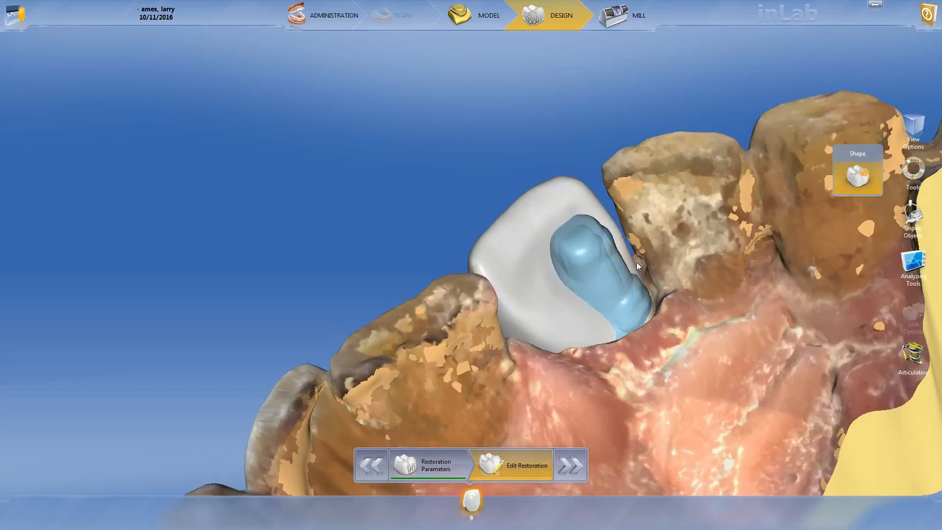
pyautogui.moveTo(637, 262); pyautogui.dragTo(637, 272, button='middle')
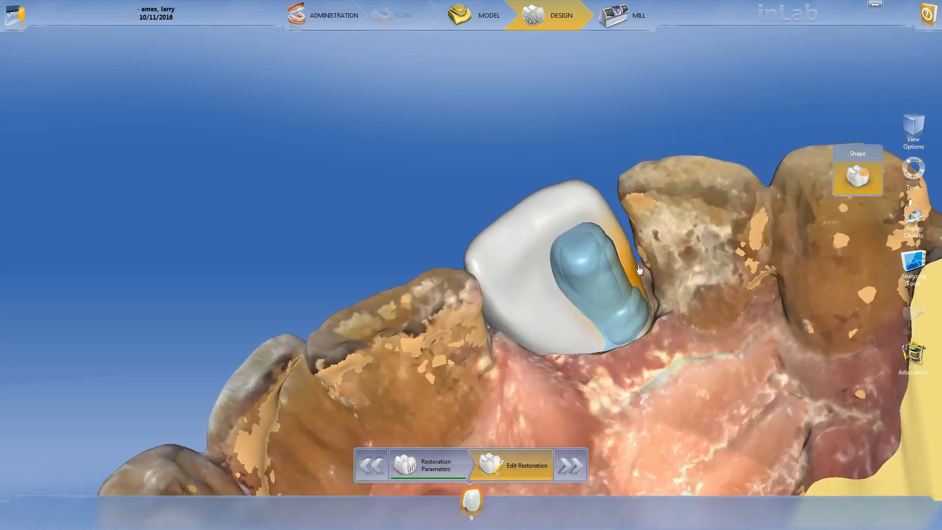
pyautogui.click(508, 296)
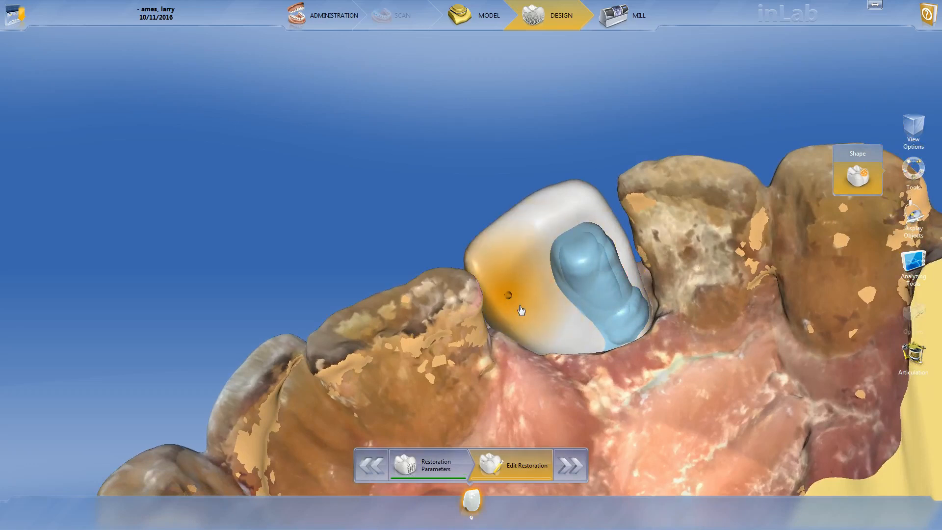
# - Shrink the Circular shaping area and build out the crown's distal lingual side toward the neighbouring lateral incisor
pyautogui.moveTo(607, 187); pyautogui.dragTo(618, 324, button='middle')
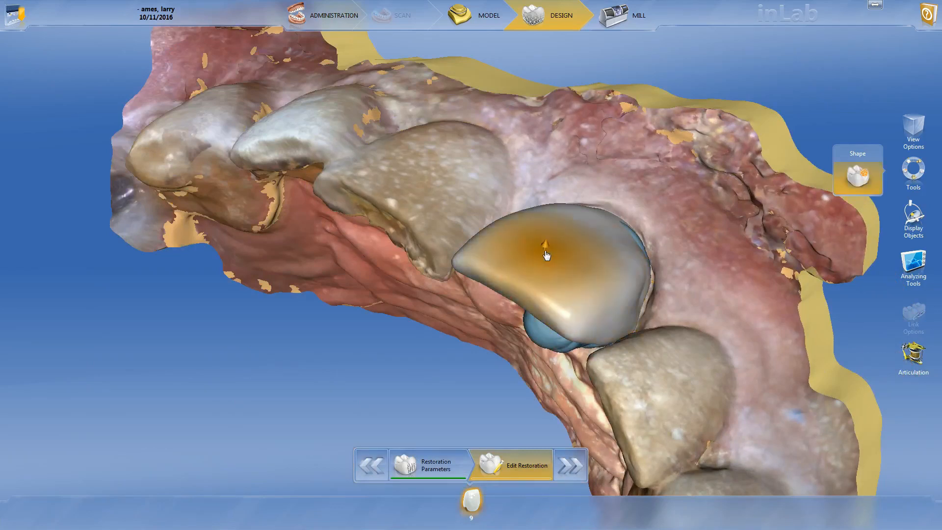
pyautogui.moveTo(546, 251); pyautogui.dragTo(540, 306, button='right')
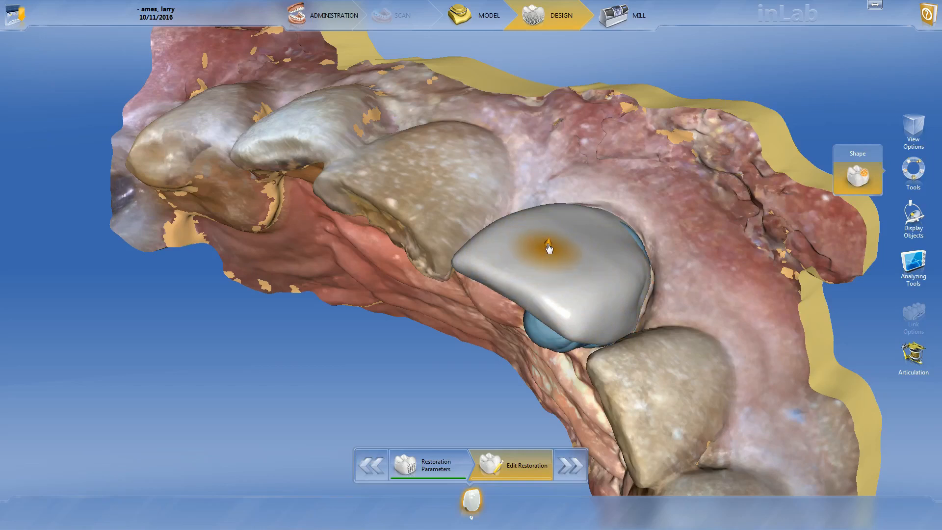
pyautogui.moveTo(505, 359); pyautogui.dragTo(572, 322)
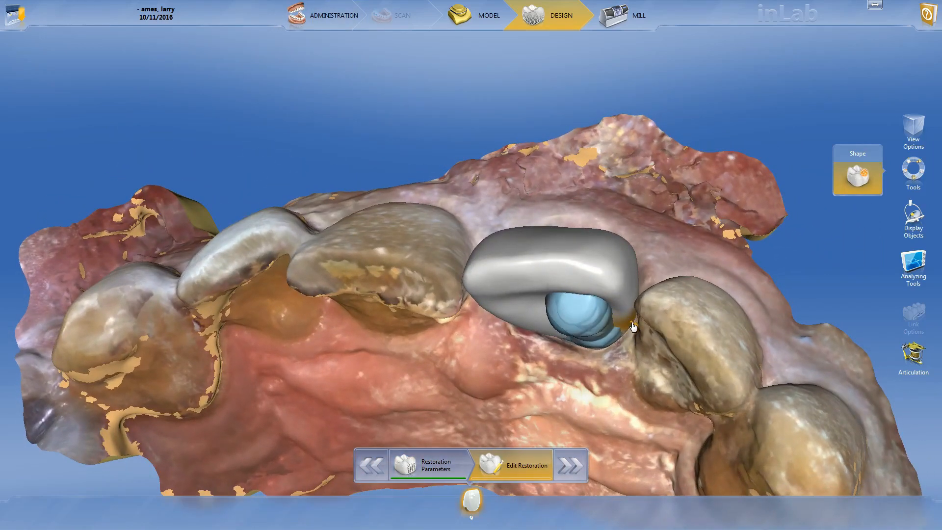
pyautogui.moveTo(629, 324)
pyautogui.mouseDown()
pyautogui.moveTo(627, 334)
pyautogui.moveTo(633, 322)
pyautogui.mouseUp()
pyautogui.moveTo(629, 323); pyautogui.dragTo(635, 337)
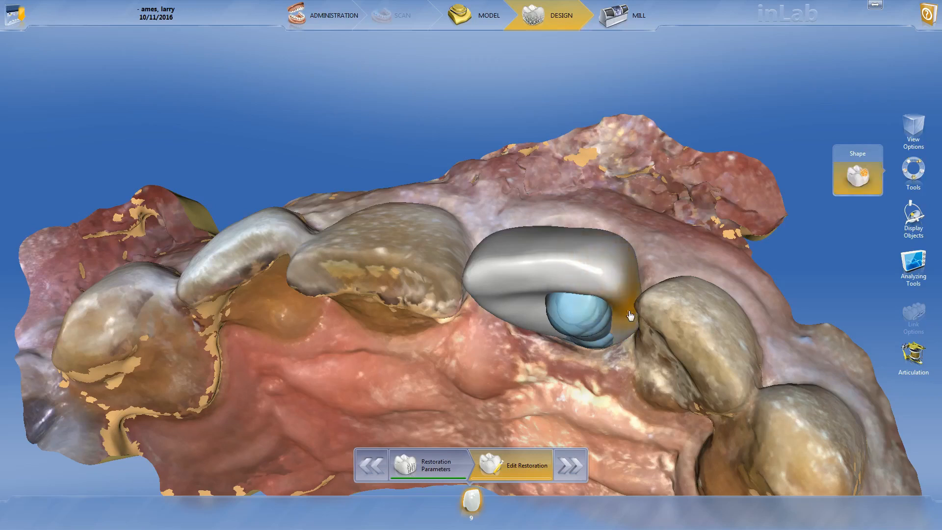
# - Shape the crown's distal contact edge against the lateral incisor in small increments from the lingual view
pyautogui.moveTo(625, 340); pyautogui.dragTo(633, 224, button='middle')
pyautogui.moveTo(590, 209); pyautogui.dragTo(602, 205)
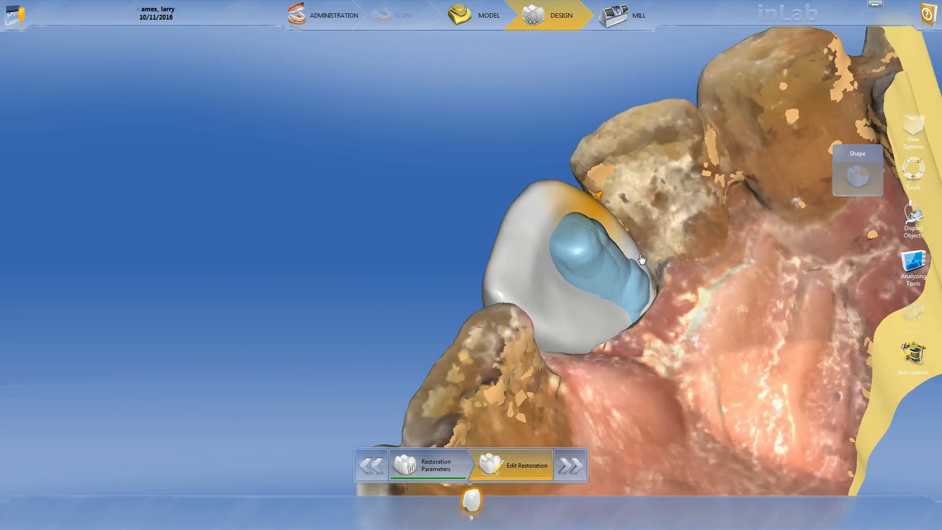
pyautogui.moveTo(647, 261); pyautogui.dragTo(650, 261)
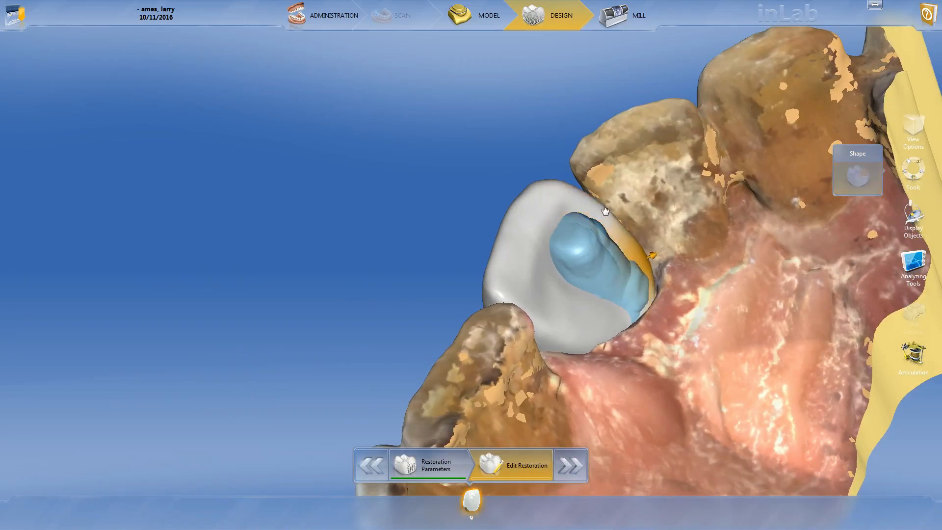
pyautogui.moveTo(609, 208); pyautogui.dragTo(607, 211)
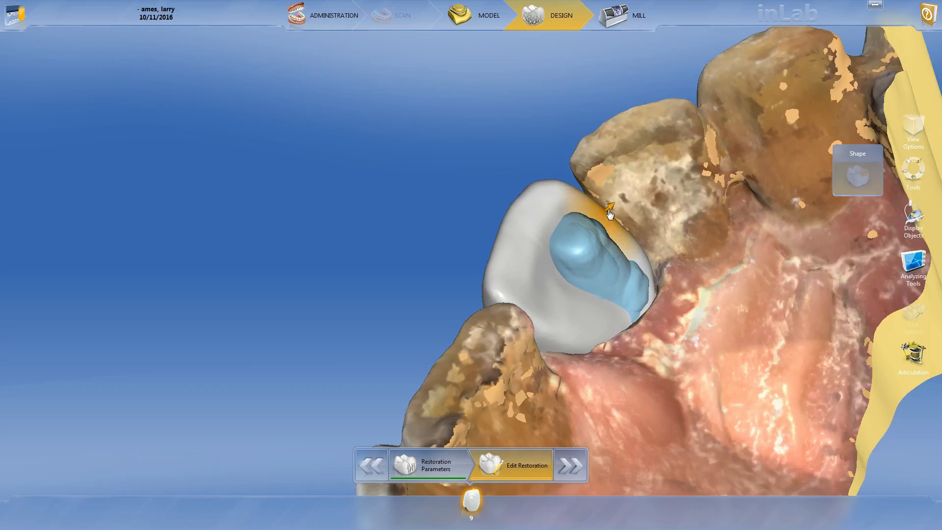
# - Isolate the tooth 9 crown with the Trimmed Model display and build out its lingual cervical area over the exposed blue zone
pyautogui.moveTo(692, 262); pyautogui.dragTo(664, 380, button='middle')
pyautogui.click(907, 221)
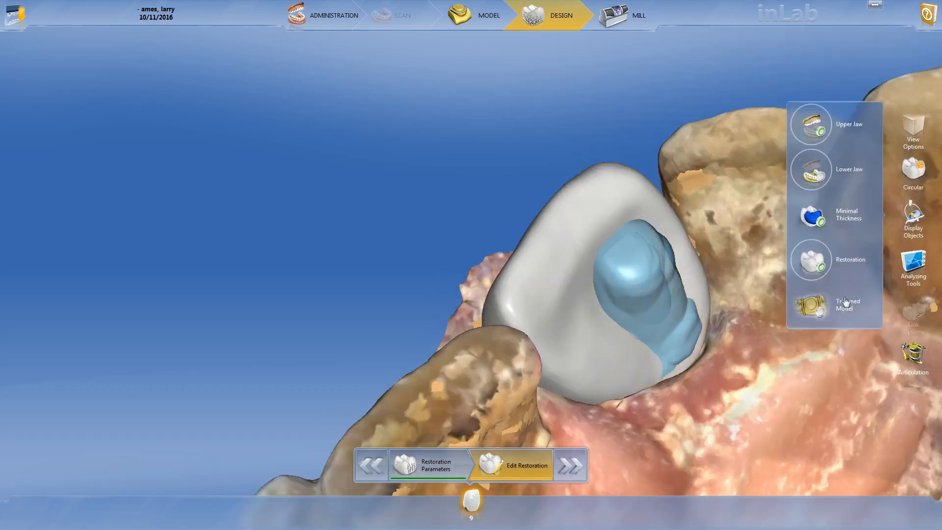
pyautogui.click(845, 303)
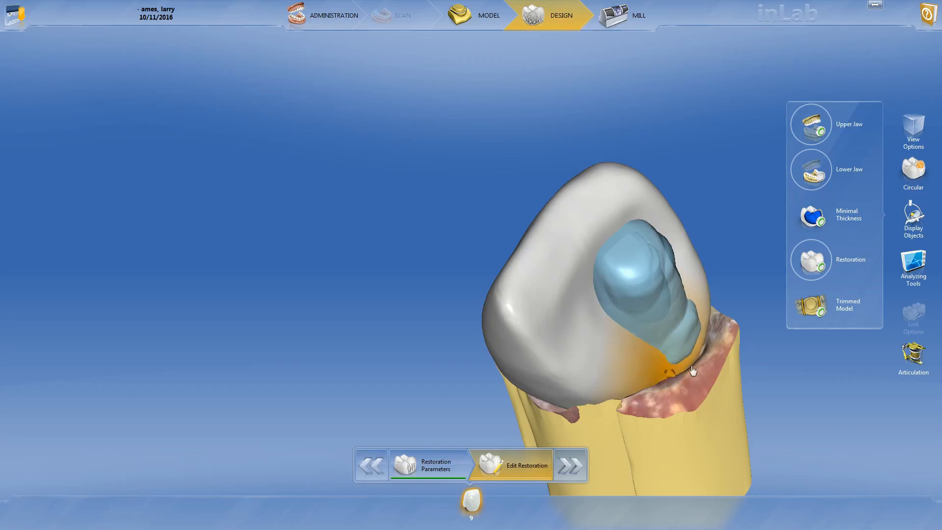
pyautogui.moveTo(738, 318); pyautogui.dragTo(555, 356, button='middle')
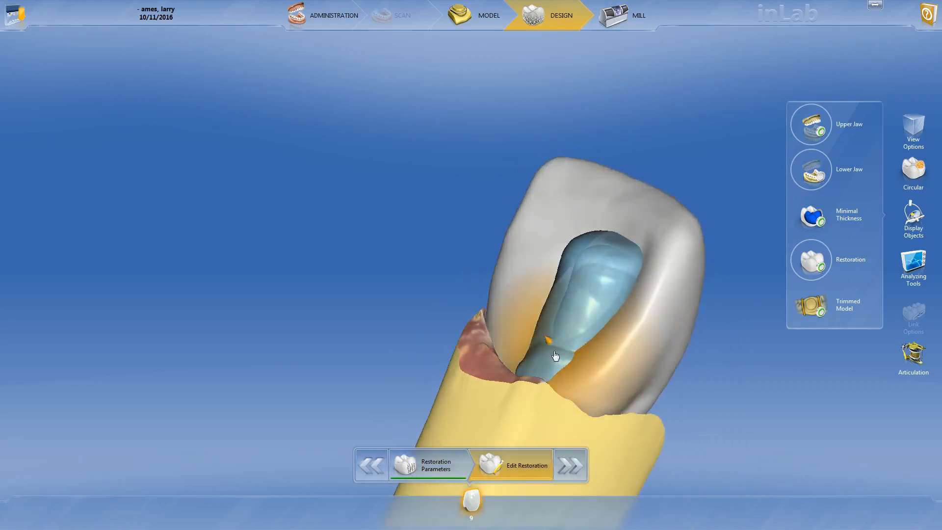
pyautogui.moveTo(549, 357); pyautogui.dragTo(539, 346)
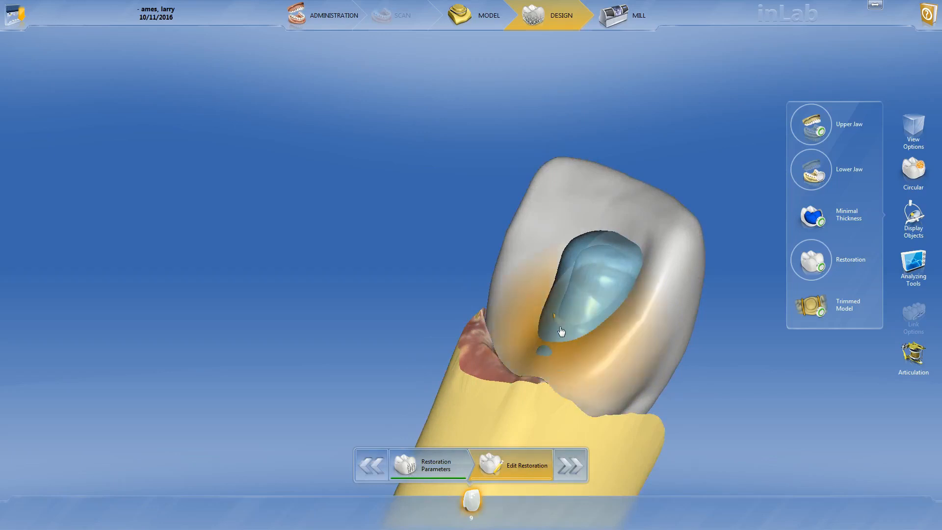
pyautogui.moveTo(559, 325); pyautogui.dragTo(556, 326)
# - Restore the untrimmed model and shape the crown's distal lingual edge against the lateral incisor
pyautogui.moveTo(403, 146); pyautogui.dragTo(378, 326, button='right')
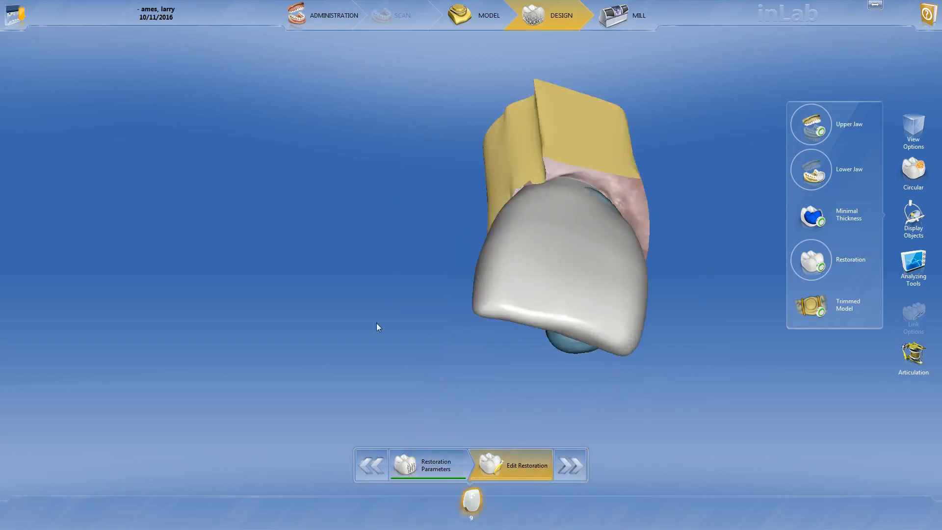
pyautogui.click(823, 304)
pyautogui.scroll(-5, 687, 158)
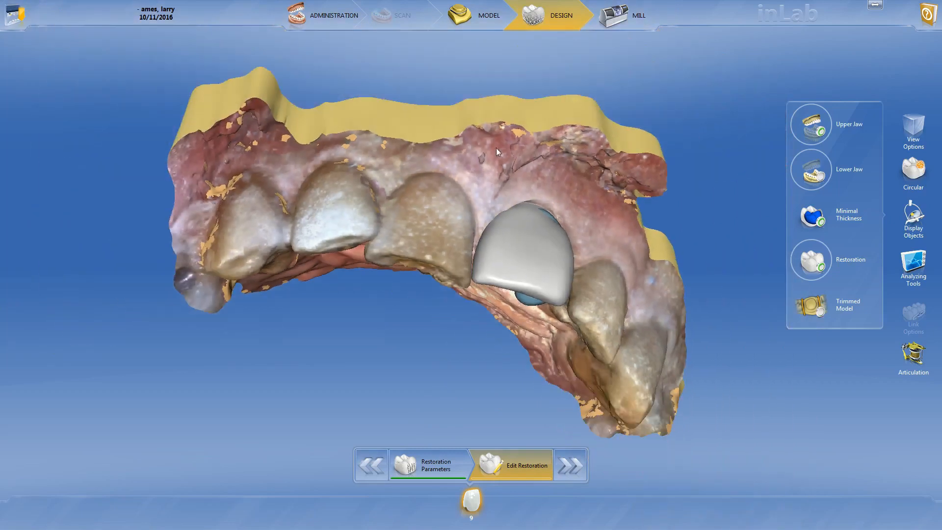
pyautogui.moveTo(496, 148); pyautogui.dragTo(452, 211)
pyautogui.moveTo(452, 215); pyautogui.dragTo(402, 217, button='right')
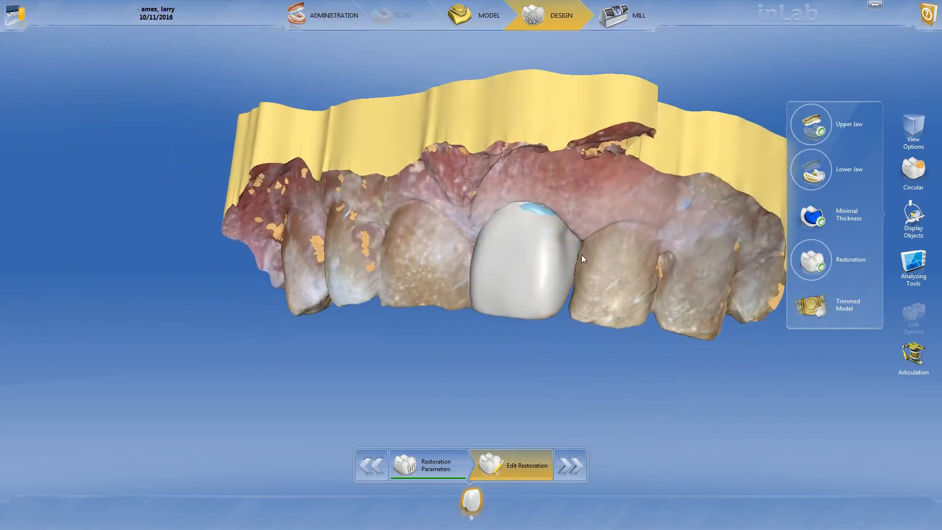
pyautogui.moveTo(579, 334); pyautogui.dragTo(543, 212, button='right')
pyautogui.scroll(2, 543, 212)
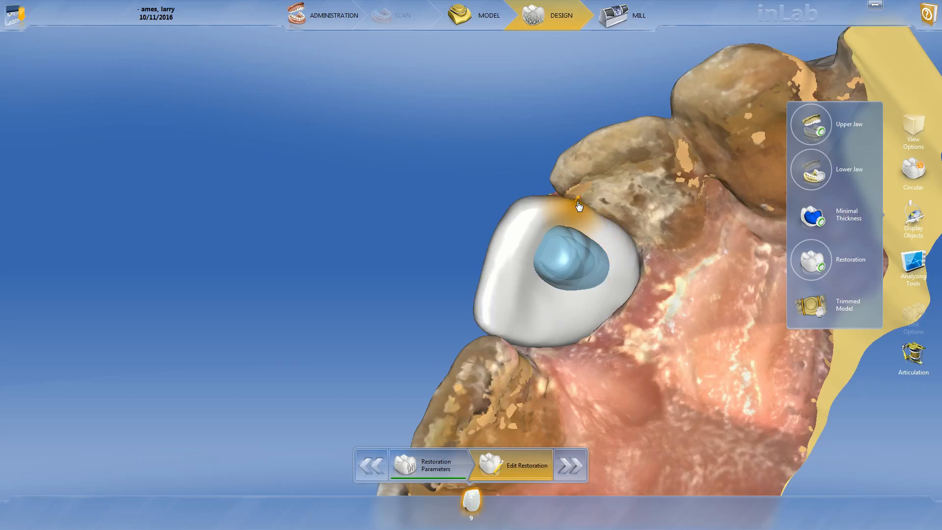
# - Shape the distal part of the crown's facial surface from the incisal and facial views
pyautogui.scroll(-5, 472, 189)
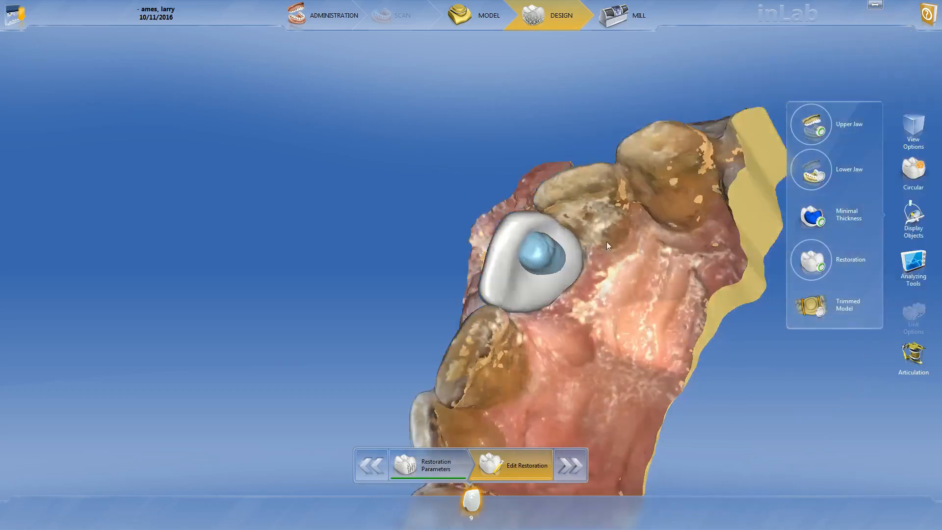
pyautogui.moveTo(486, 216); pyautogui.dragTo(535, 325)
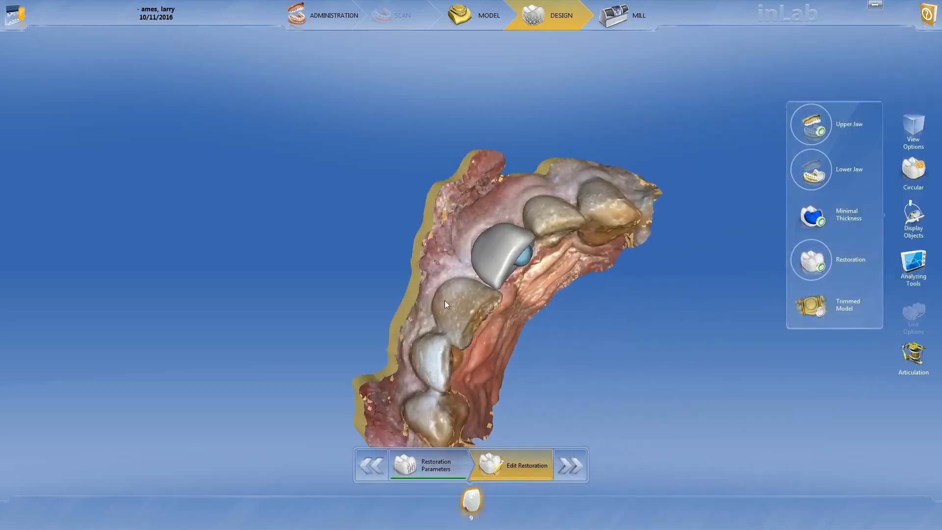
pyautogui.scroll(5, 506, 196)
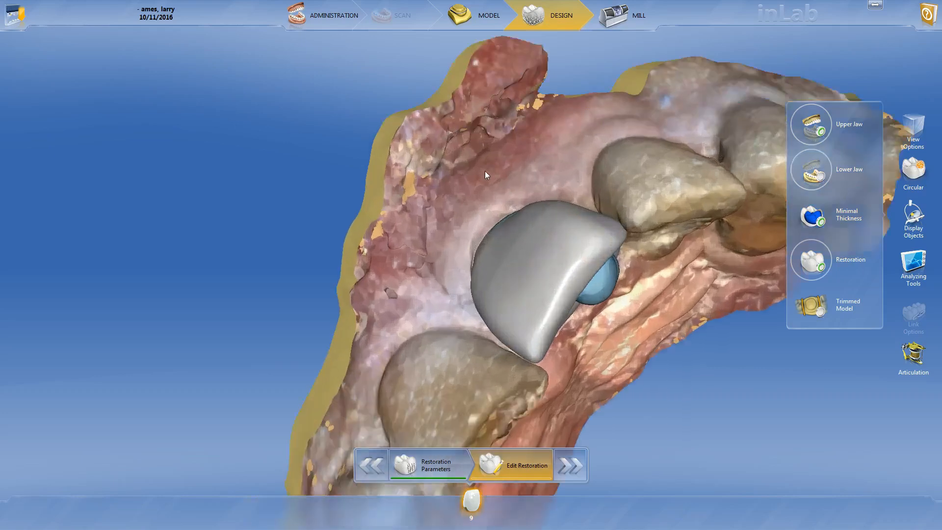
pyautogui.moveTo(485, 170)
pyautogui.mouseDown()
pyautogui.moveTo(457, 161)
pyautogui.moveTo(475, 172)
pyautogui.mouseUp()
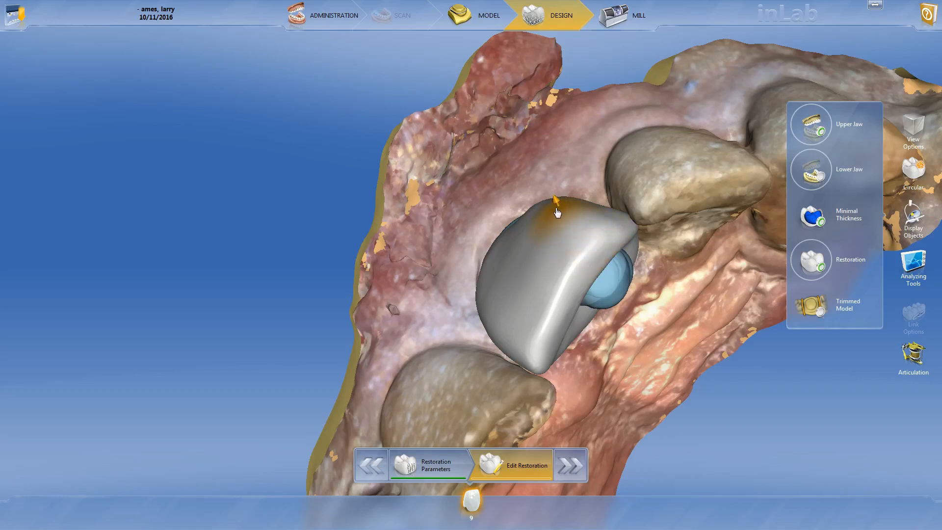
pyautogui.moveTo(452, 185); pyautogui.dragTo(530, 227)
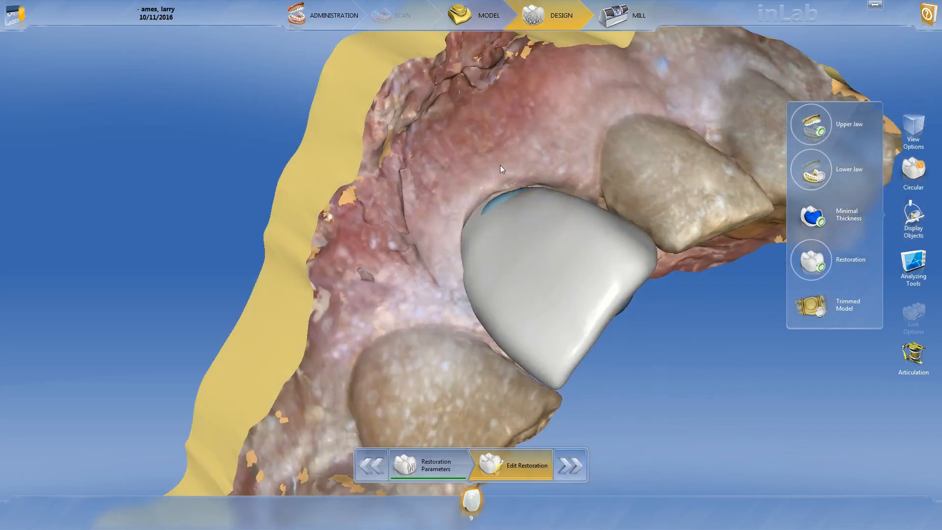
pyautogui.moveTo(500, 165); pyautogui.dragTo(584, 237)
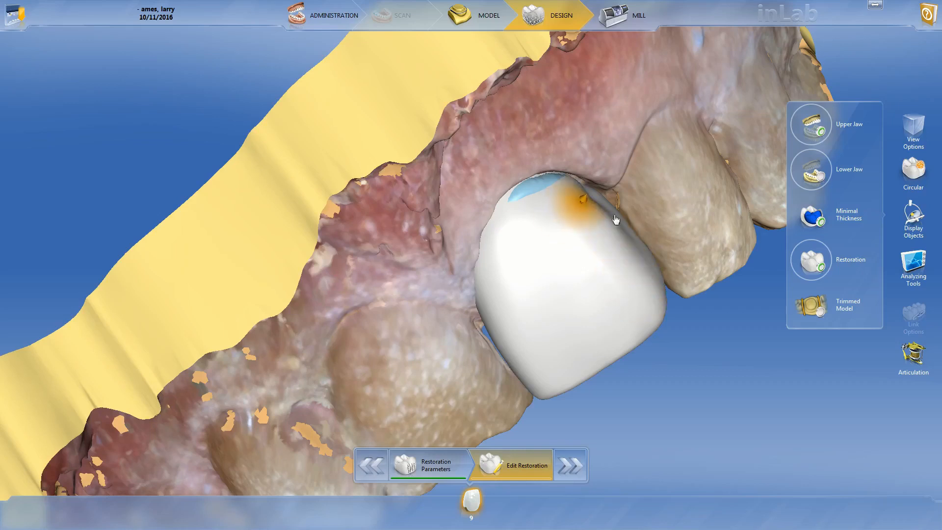
# - Build out the crown's distal facial cervical area along the gum margin to cover the exposed blue spot
pyautogui.moveTo(720, 301); pyautogui.dragTo(723, 254)
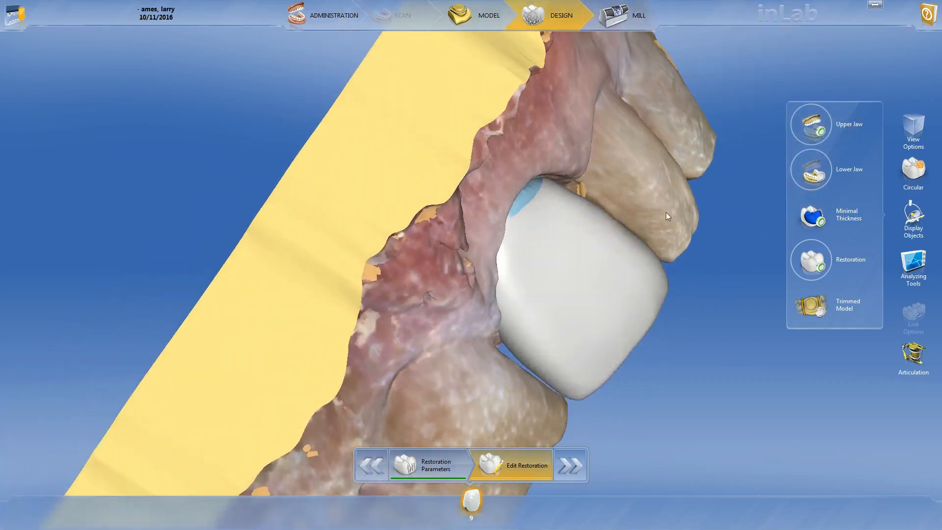
pyautogui.moveTo(684, 217); pyautogui.dragTo(585, 167)
pyautogui.scroll(4, 584, 167)
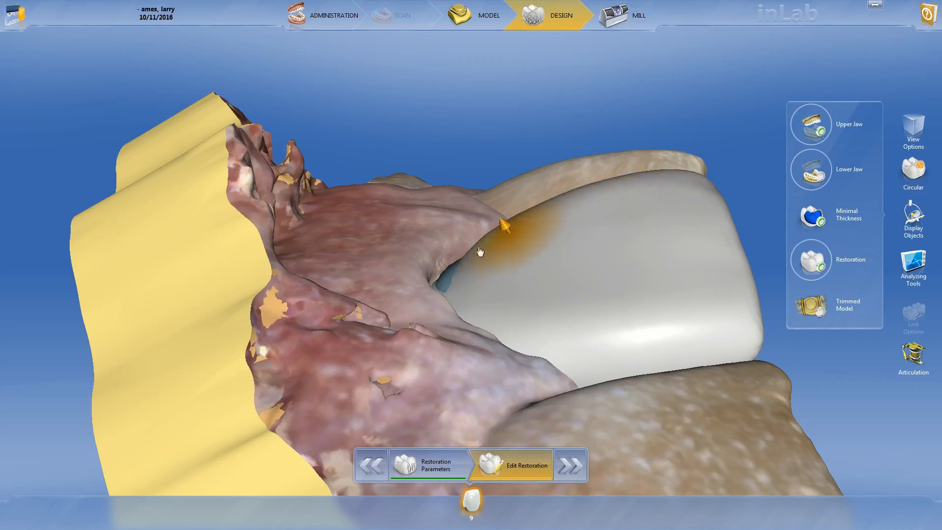
pyautogui.moveTo(526, 196); pyautogui.dragTo(459, 250, button='middle')
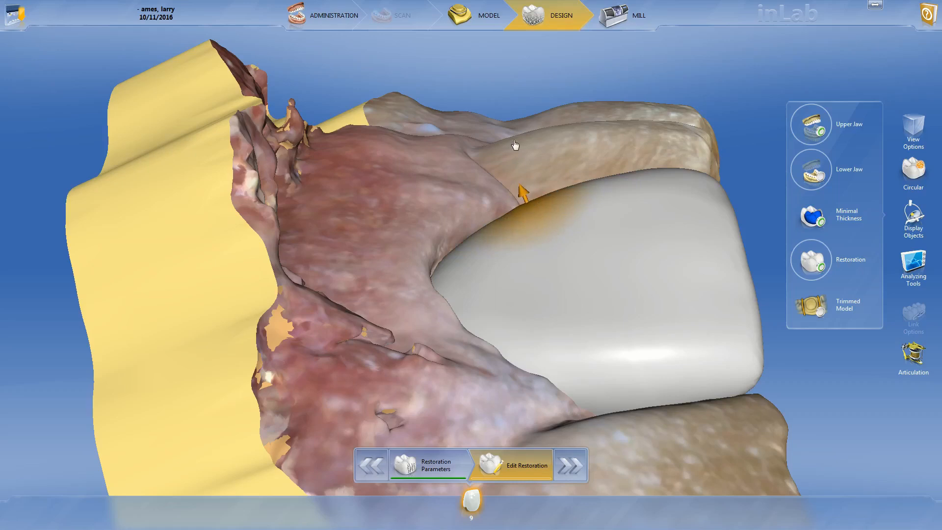
pyautogui.moveTo(515, 145); pyautogui.dragTo(503, 215)
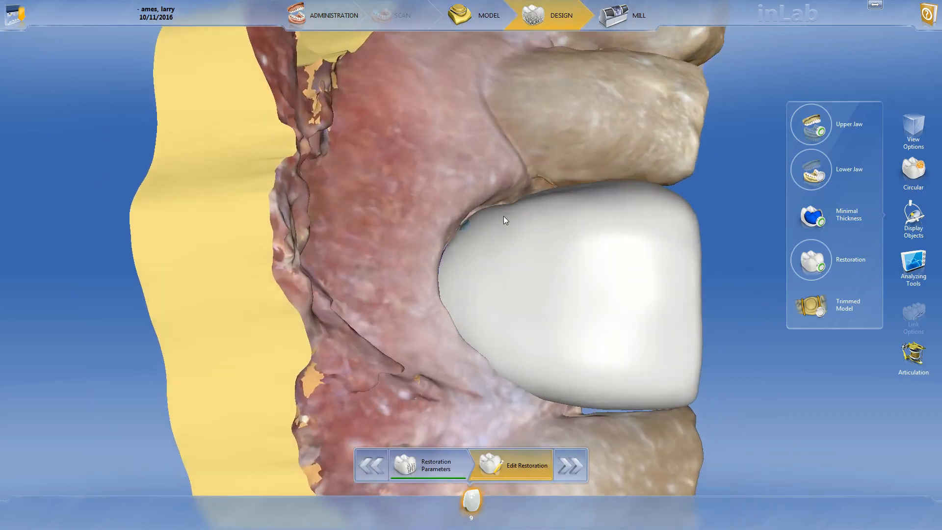
# - Refine the crown's distal contour from the contact with the lateral incisor to the cervical margin in small increments
pyautogui.scroll(2, 503, 220)
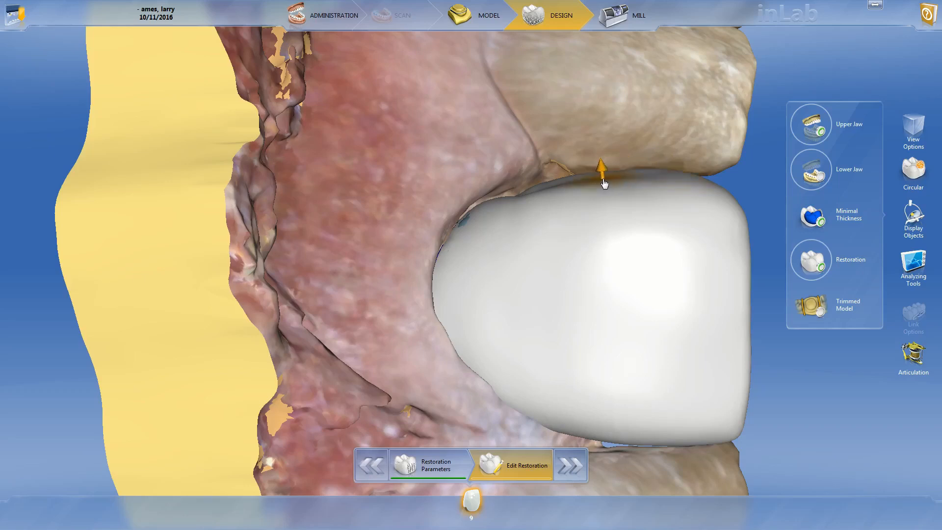
pyautogui.moveTo(521, 161); pyautogui.dragTo(532, 190)
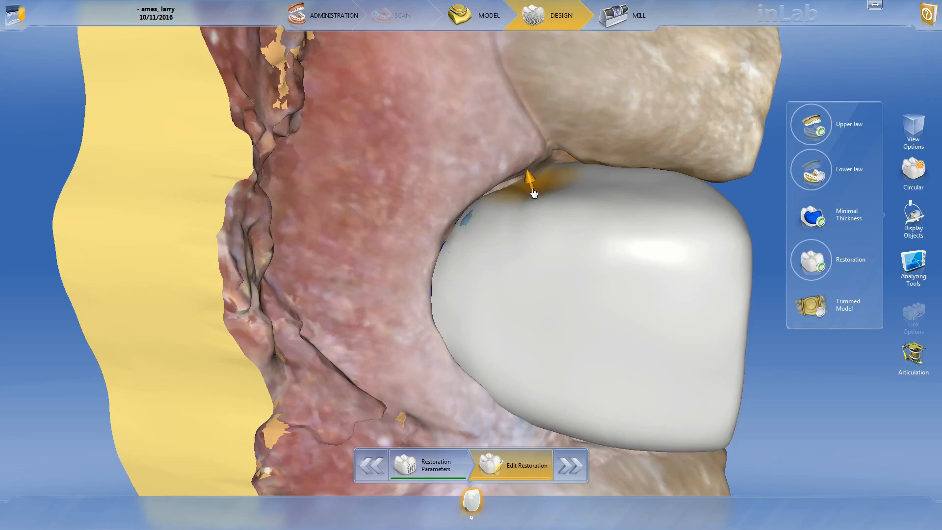
pyautogui.moveTo(523, 162)
pyautogui.mouseDown()
pyautogui.moveTo(538, 122)
pyautogui.moveTo(512, 163)
pyautogui.mouseUp()
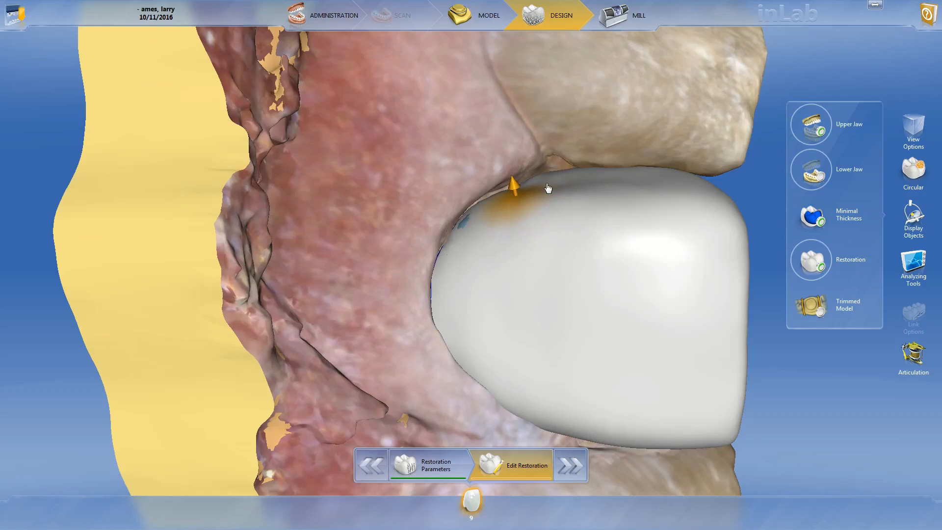
pyautogui.moveTo(516, 169); pyautogui.dragTo(520, 231)
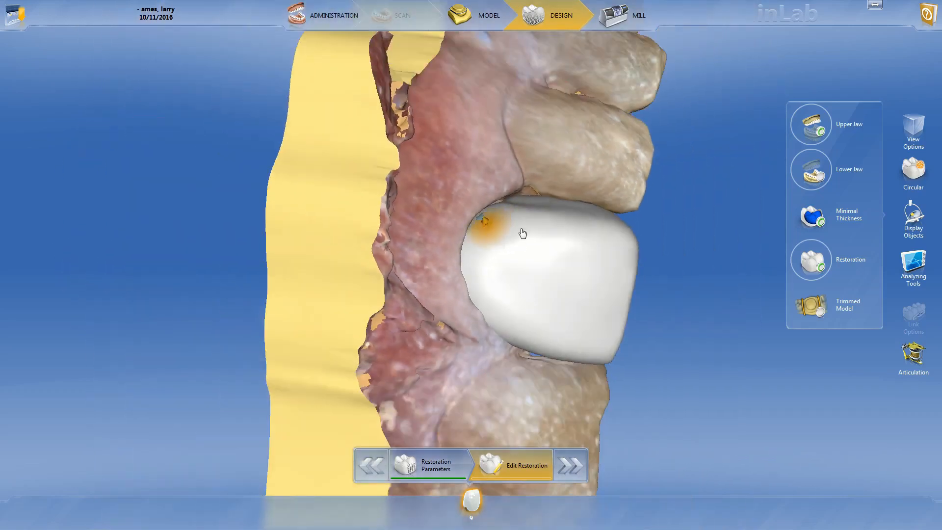
# - Switch to the Form tool with Smooth at 21% strength and smooth the crown's facial surface
pyautogui.rightClick(504, 216)
pyautogui.click(525, 176)
pyautogui.click(523, 168)
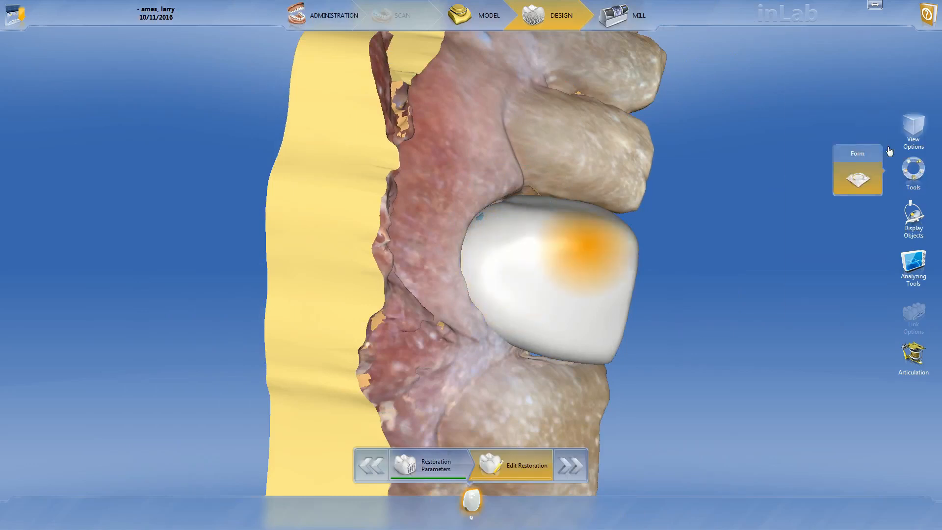
pyautogui.moveTo(858, 172)
pyautogui.moveTo(819, 219); pyautogui.dragTo(815, 205)
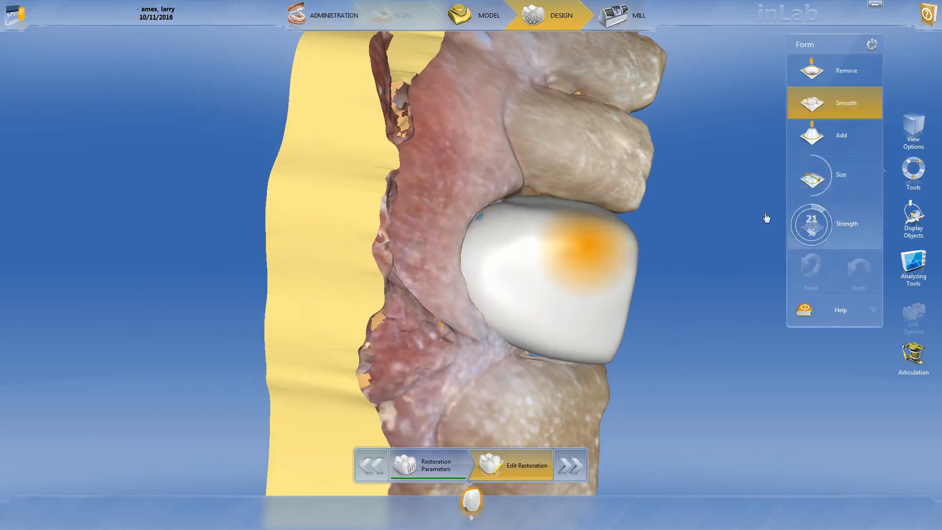
pyautogui.moveTo(483, 271)
pyautogui.mouseDown()
pyautogui.moveTo(486, 292)
pyautogui.moveTo(532, 274)
pyautogui.moveTo(563, 153)
pyautogui.moveTo(612, 246)
pyautogui.mouseUp()
pyautogui.moveTo(485, 207); pyautogui.dragTo(560, 184)
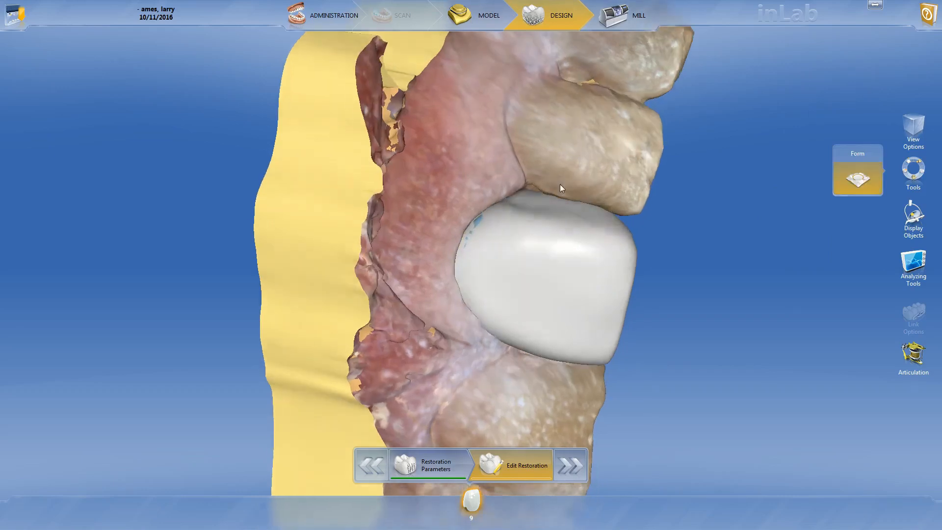
# - Smooth the crown's distal facial edge along the contact with the lateral incisor
pyautogui.scroll(2, 682, 174)
pyautogui.scroll(2, 649, 181)
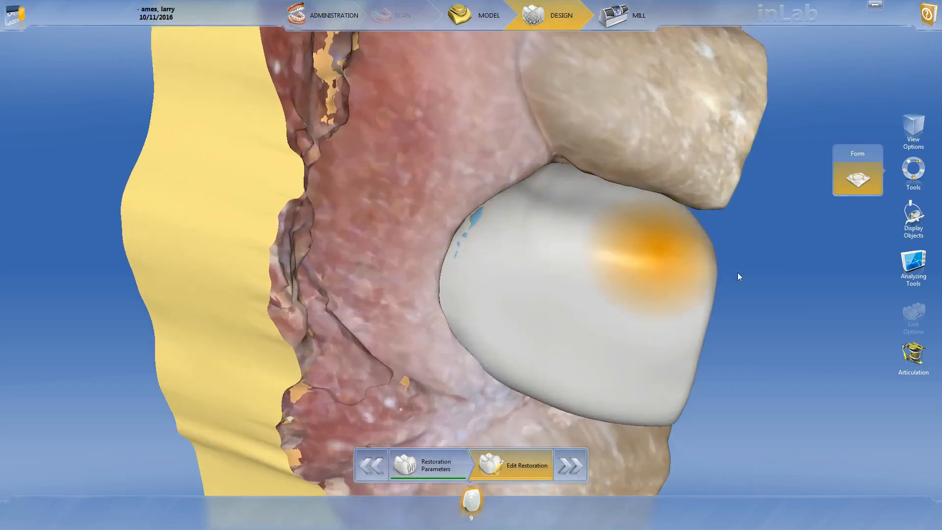
pyautogui.moveTo(680, 160); pyautogui.dragTo(662, 156)
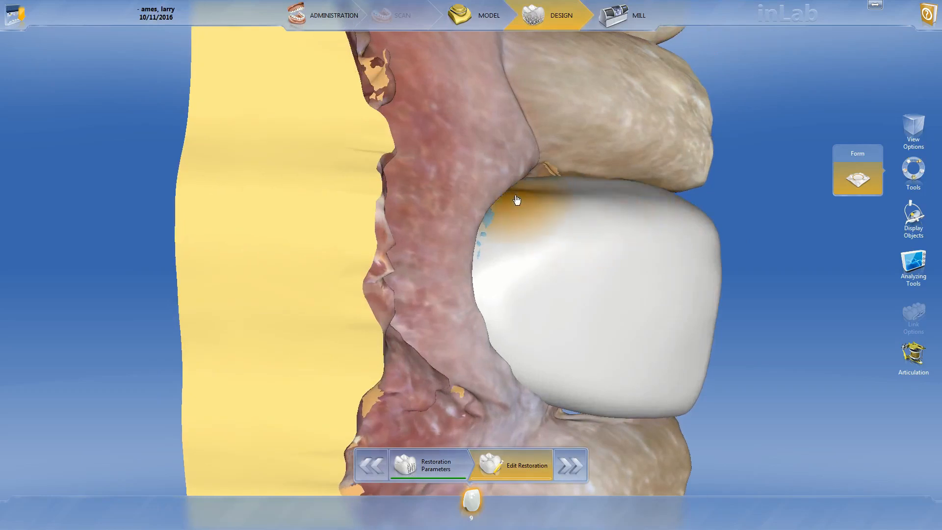
pyautogui.moveTo(522, 192)
pyautogui.mouseDown()
pyautogui.moveTo(647, 205)
pyautogui.moveTo(637, 184)
pyautogui.moveTo(650, 202)
pyautogui.moveTo(796, 213)
pyautogui.moveTo(697, 172)
pyautogui.mouseUp()
pyautogui.moveTo(660, 189); pyautogui.dragTo(615, 210, button='middle')
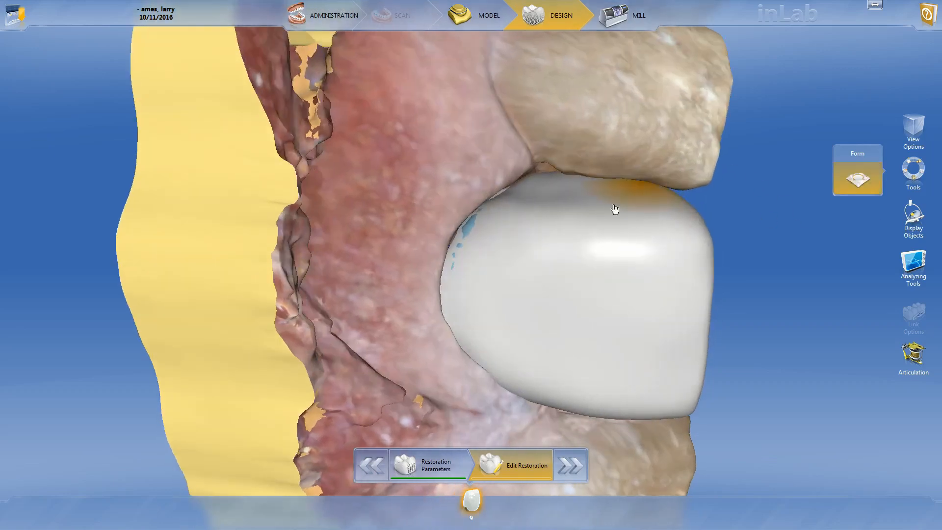
# - Smooth the crown's distal line angle down to the cervical margin from a more mesial facial view
pyautogui.moveTo(514, 219)
pyautogui.mouseDown(button='middle')
pyautogui.moveTo(488, 130)
pyautogui.moveTo(468, 139)
pyautogui.moveTo(566, 202)
pyautogui.mouseUp(button='middle')
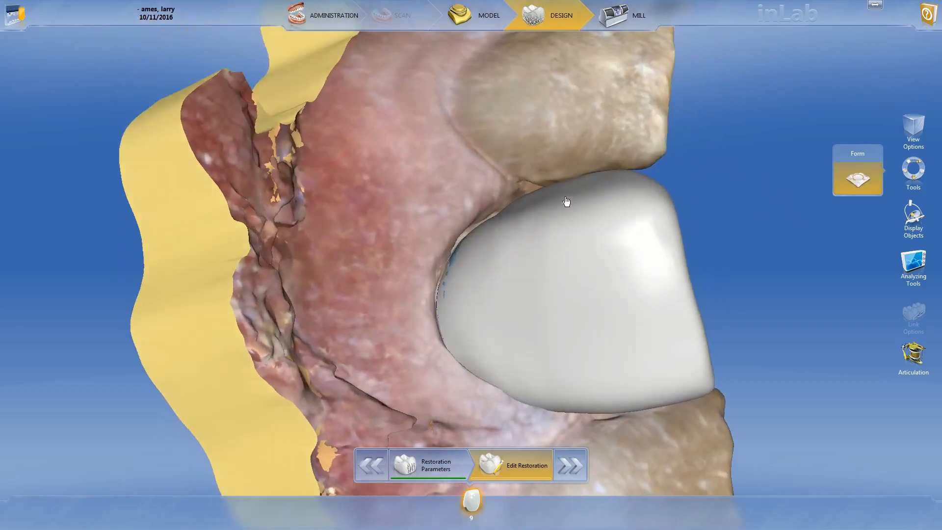
pyautogui.moveTo(572, 200)
pyautogui.mouseDown()
pyautogui.moveTo(593, 190)
pyautogui.moveTo(483, 215)
pyautogui.moveTo(624, 203)
pyautogui.mouseUp()
pyautogui.moveTo(486, 233); pyautogui.dragTo(483, 239)
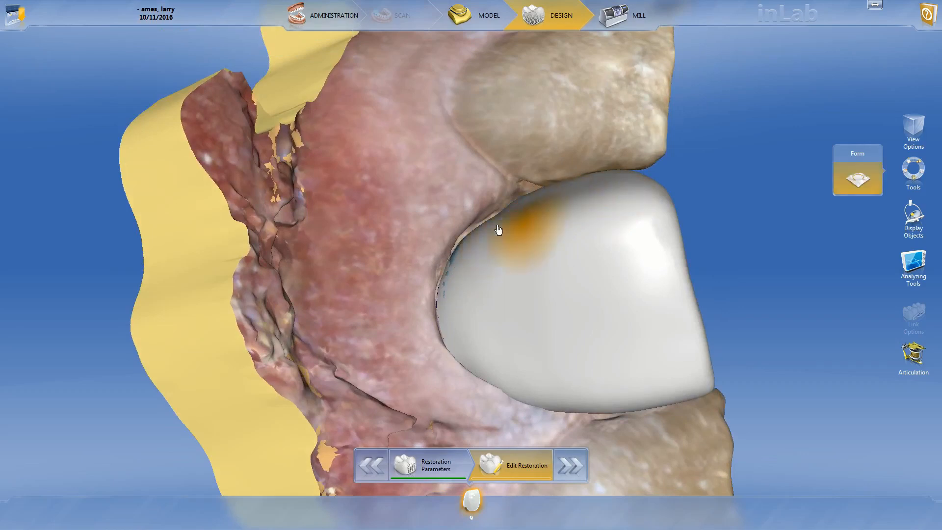
pyautogui.moveTo(521, 215)
pyautogui.mouseDown()
pyautogui.moveTo(539, 208)
pyautogui.moveTo(504, 218)
pyautogui.moveTo(535, 200)
pyautogui.mouseUp()
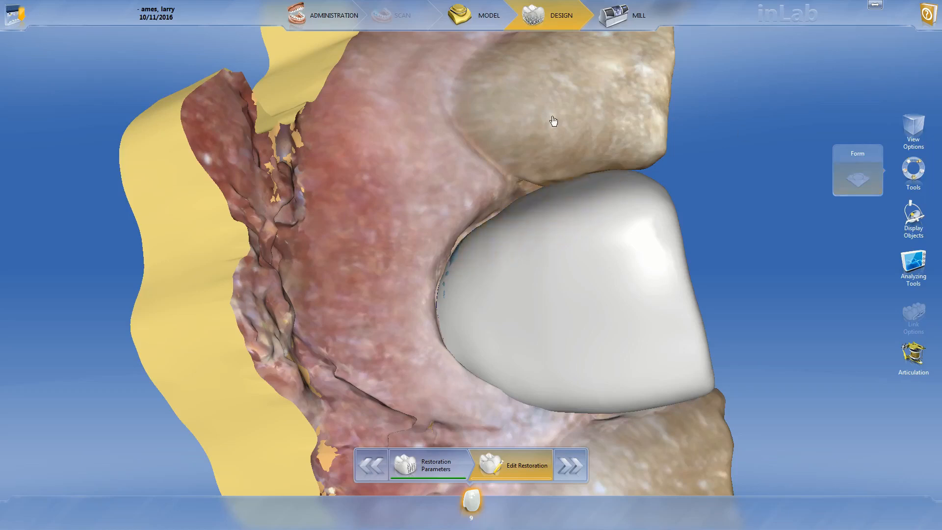
# - Switch to the Shape tool and refine the crown's distoincisal corner beside the lateral incisor
pyautogui.scroll(-5, 553, 120)
pyautogui.scroll(3, 621, 169)
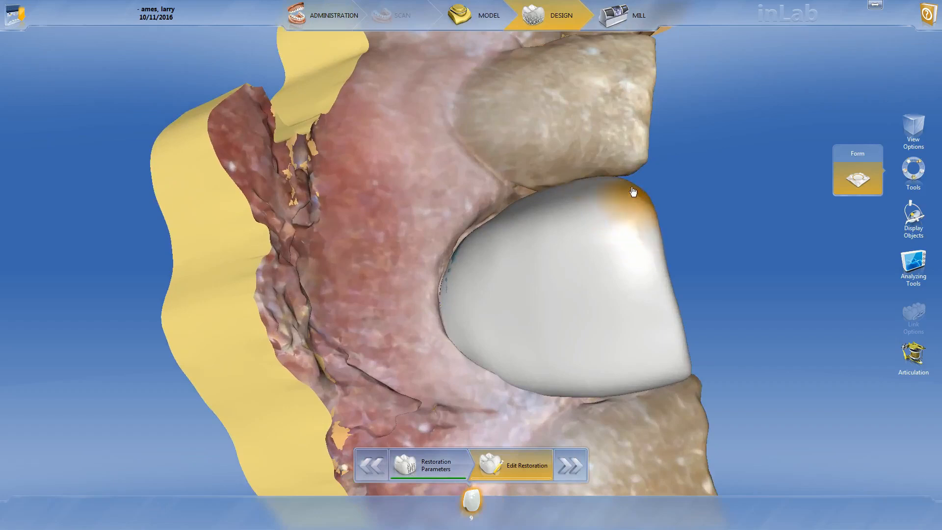
pyautogui.moveTo(857, 169)
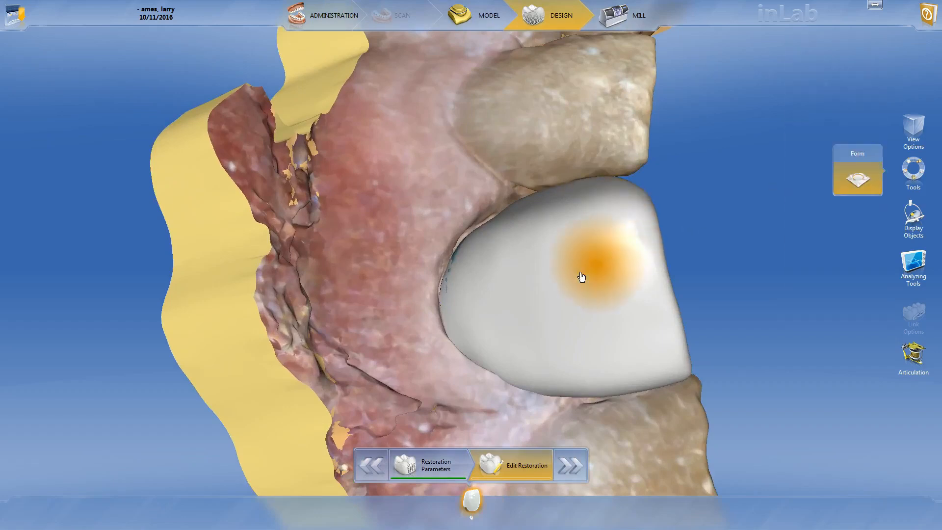
pyautogui.rightClick(580, 273)
pyautogui.click(640, 300)
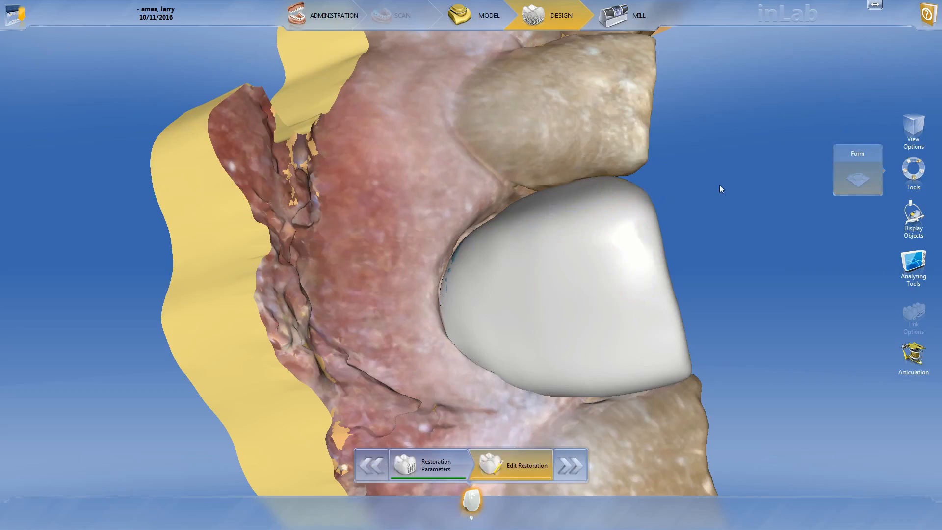
pyautogui.moveTo(720, 185); pyautogui.dragTo(660, 188)
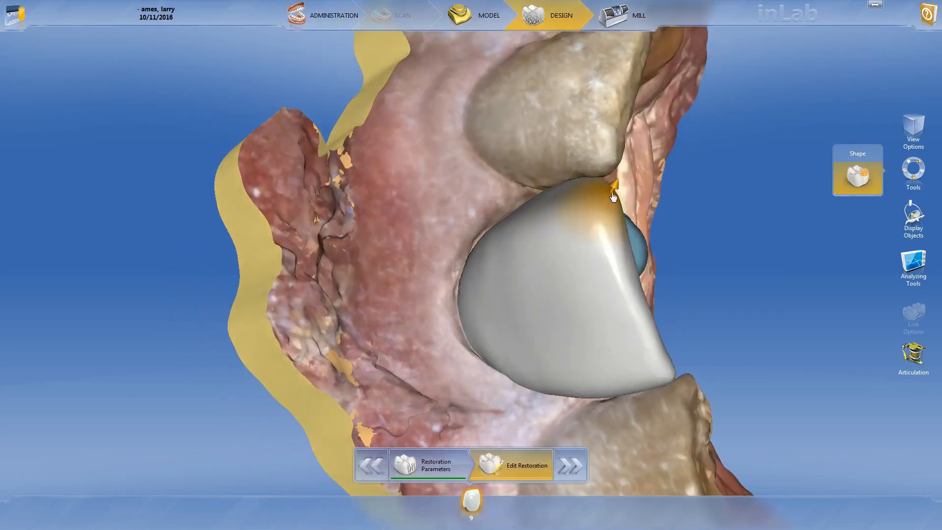
pyautogui.moveTo(619, 197); pyautogui.dragTo(616, 201)
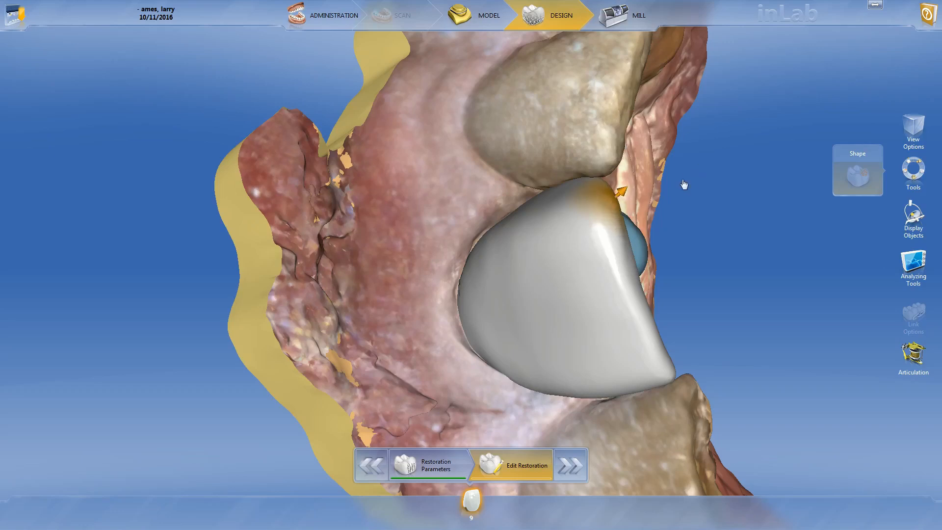
# - Reshape the distal incisal edge from the lingual side where it meets the lateral incisor
pyautogui.moveTo(684, 184); pyautogui.dragTo(648, 190, button='middle')
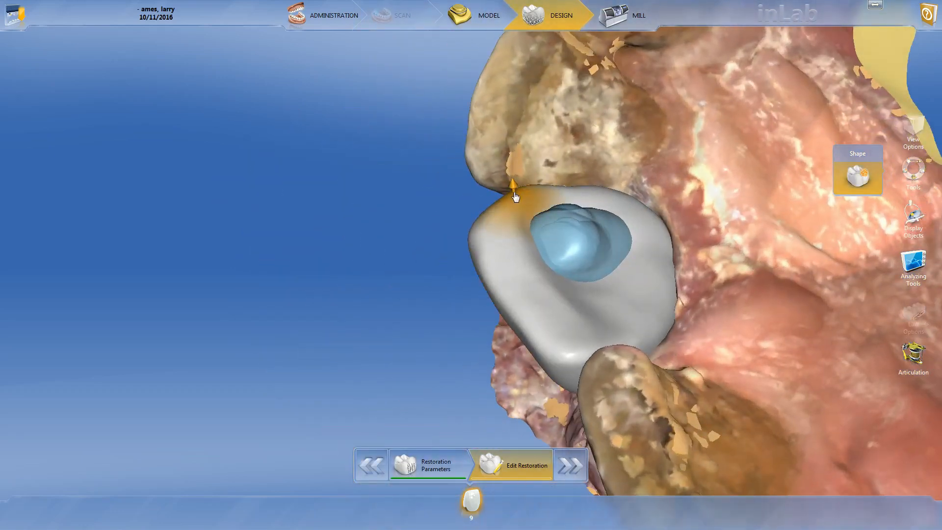
pyautogui.moveTo(514, 194); pyautogui.dragTo(514, 202)
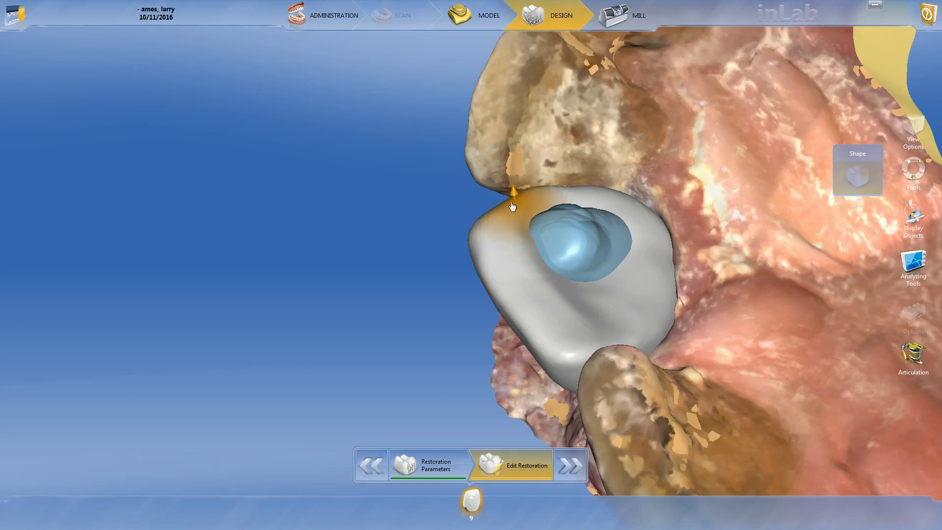
pyautogui.moveTo(457, 225); pyautogui.dragTo(667, 192)
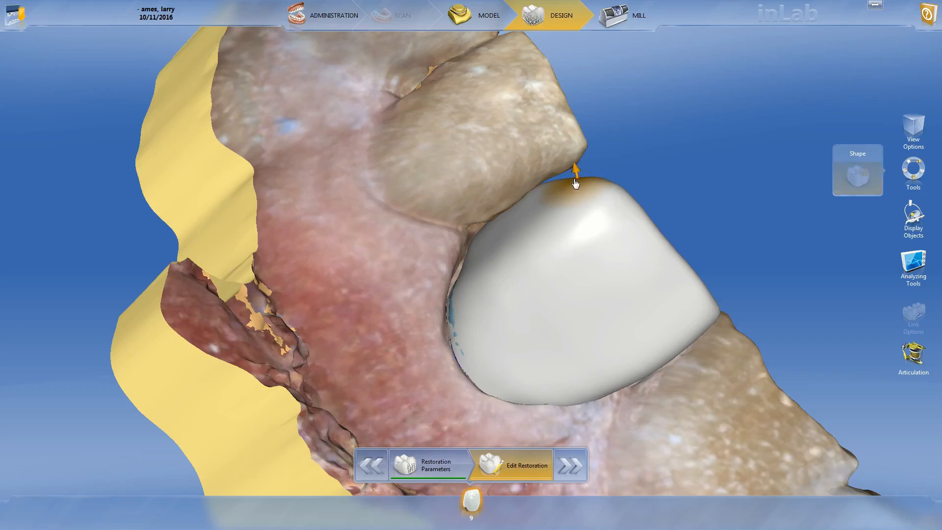
pyautogui.scroll(-5, 530, 180)
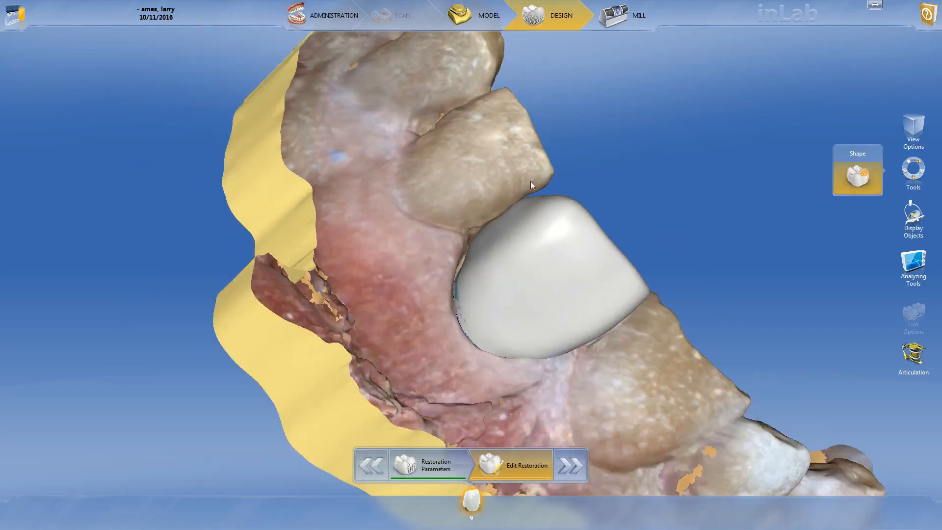
# - Adjust the crown's distal surface at the contact with the lateral incisor from a facial view of the arch
pyautogui.moveTo(461, 176); pyautogui.dragTo(568, 319)
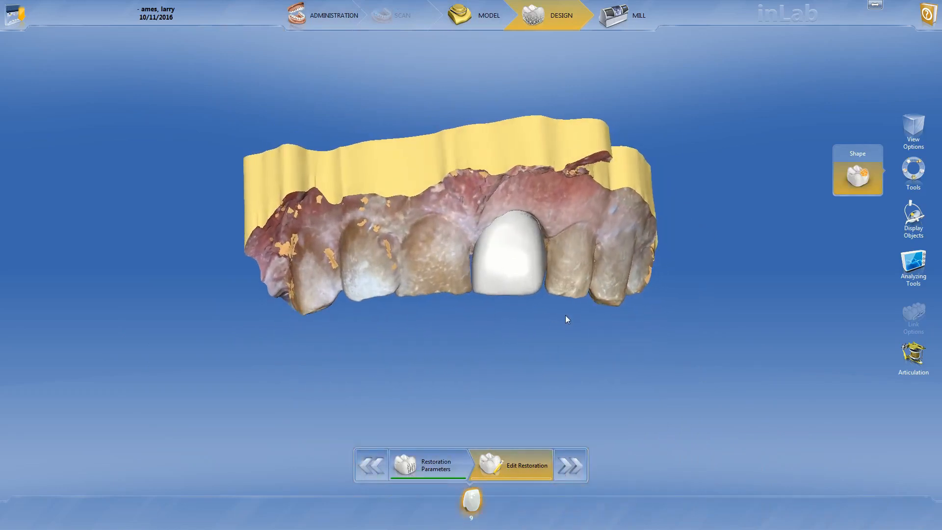
pyautogui.scroll(4, 597, 261)
pyautogui.scroll(3, 610, 249)
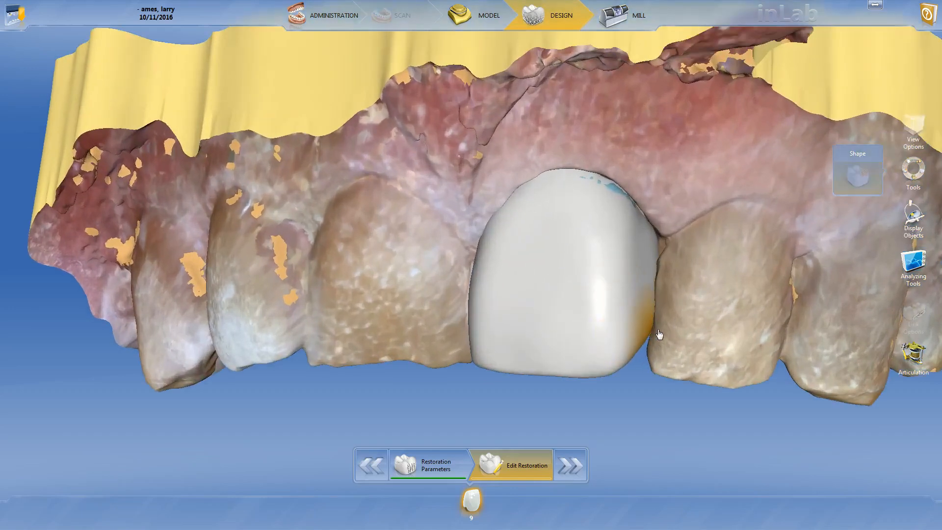
pyautogui.scroll(-3, 671, 307)
pyautogui.moveTo(646, 307); pyautogui.dragTo(676, 312)
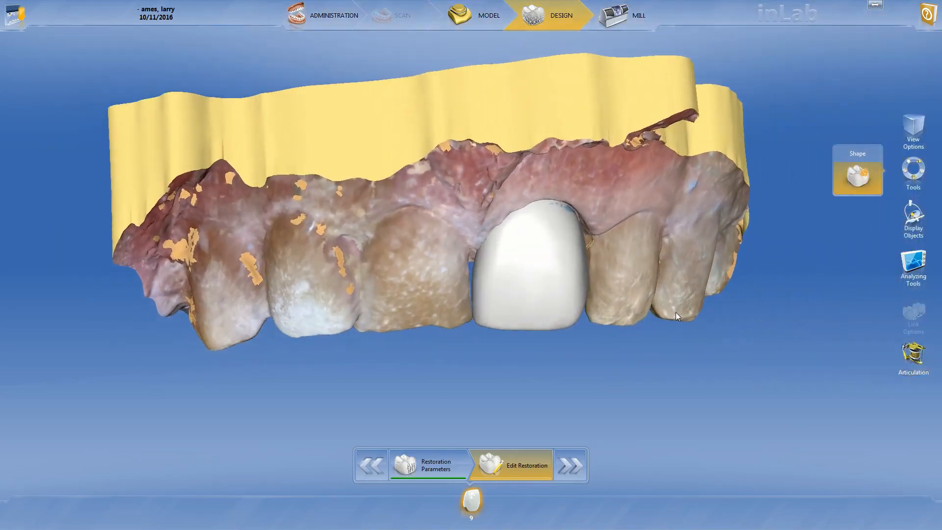
pyautogui.scroll(-2, 617, 323)
# - Adjust the crown's facial profile and mesial edge as seen from the distal side of the arch
pyautogui.moveTo(617, 324); pyautogui.dragTo(426, 256)
pyautogui.scroll(3, 425, 257)
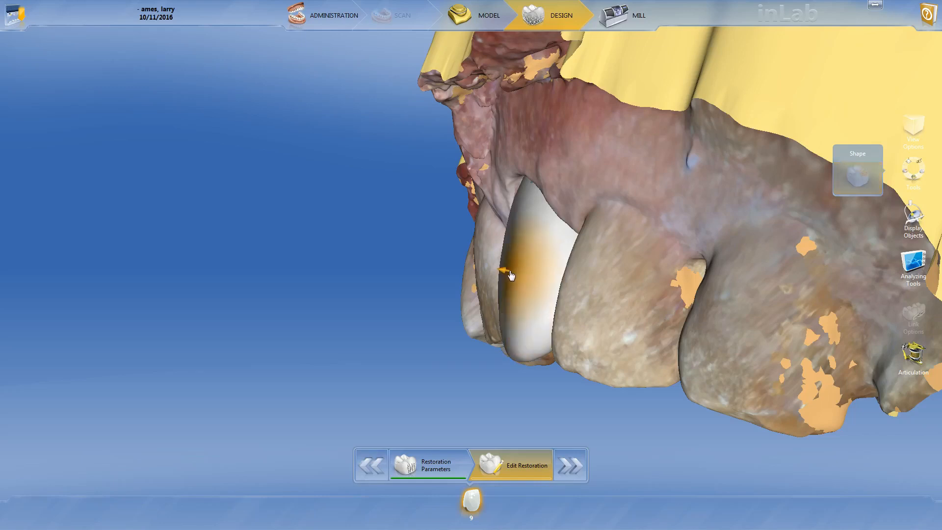
pyautogui.moveTo(442, 271); pyautogui.dragTo(505, 266, button='right')
pyautogui.scroll(5, 505, 265)
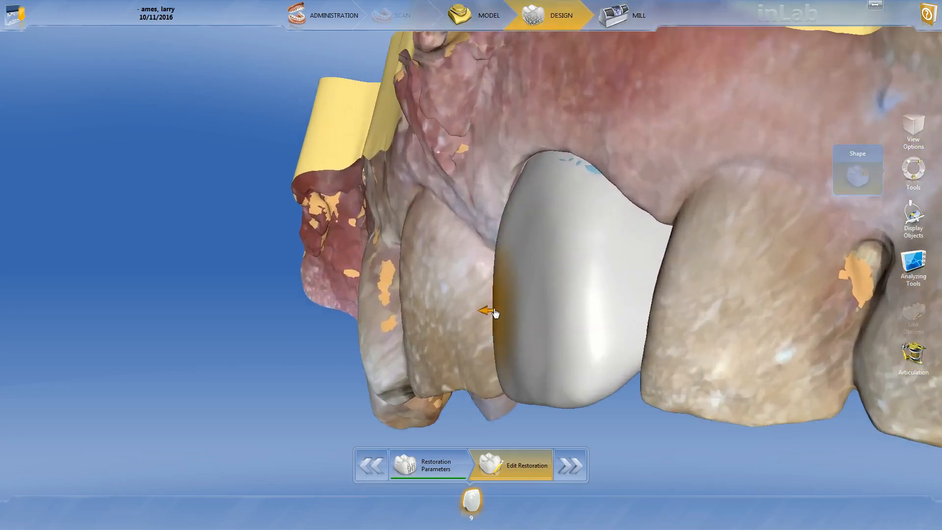
pyautogui.scroll(-8, 493, 310)
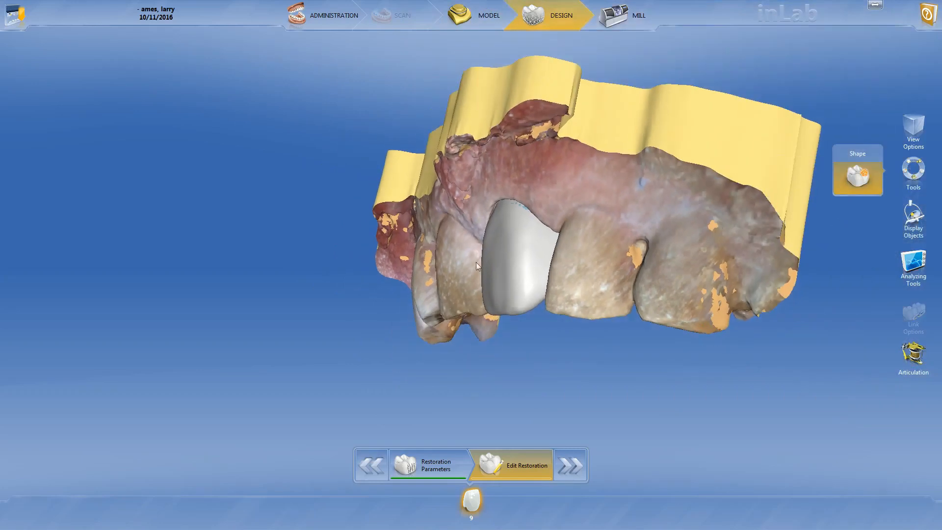
pyautogui.scroll(-3, 491, 289)
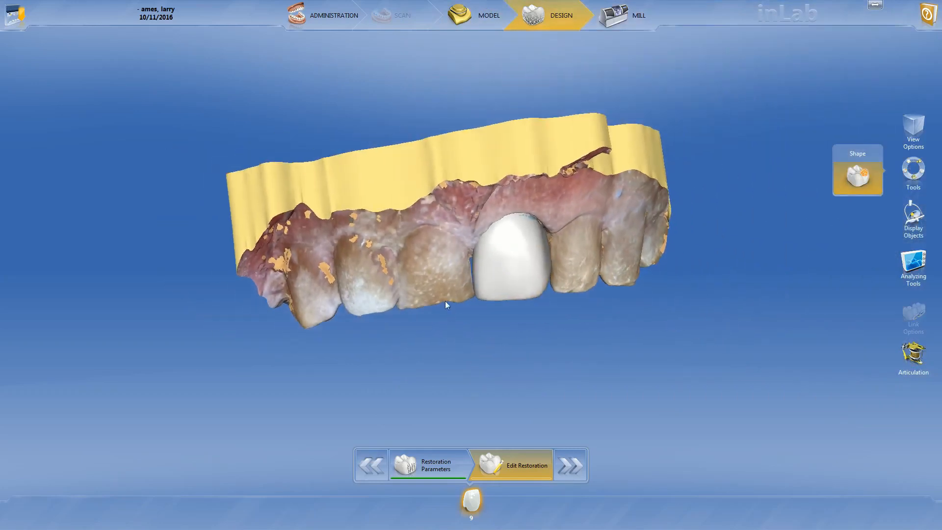
# - Extend the crown's mesial surface toward the neighbouring central incisor to close the gap between them
pyautogui.scroll(-2, 434, 243)
pyautogui.scroll(5, 471, 314)
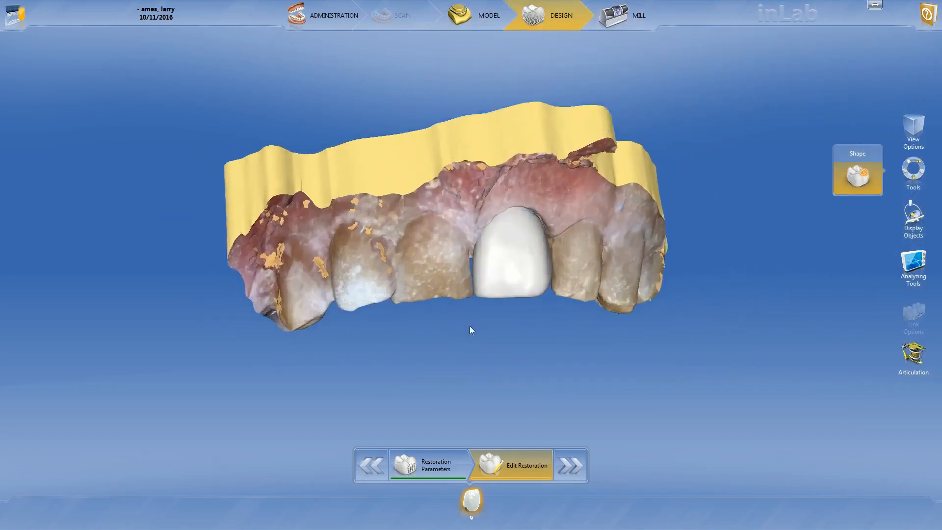
pyautogui.scroll(2, 467, 328)
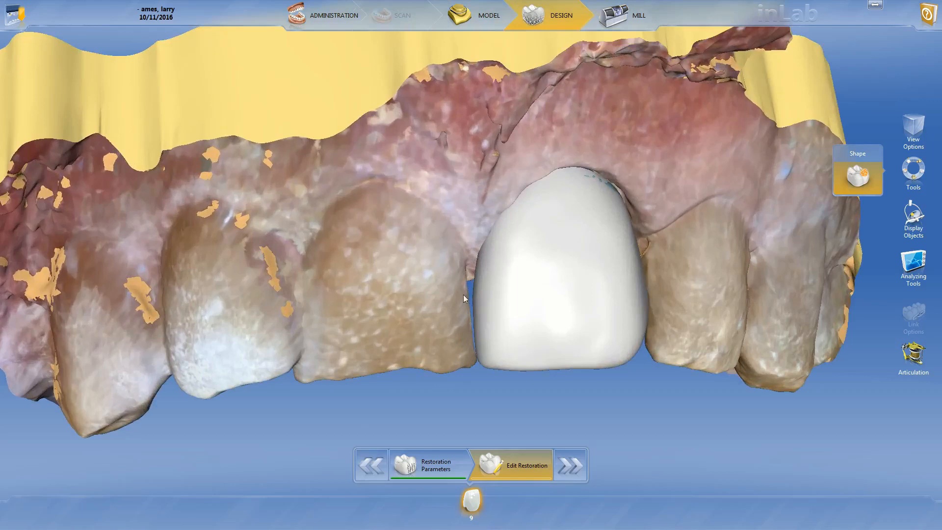
pyautogui.moveTo(524, 426); pyautogui.dragTo(463, 278)
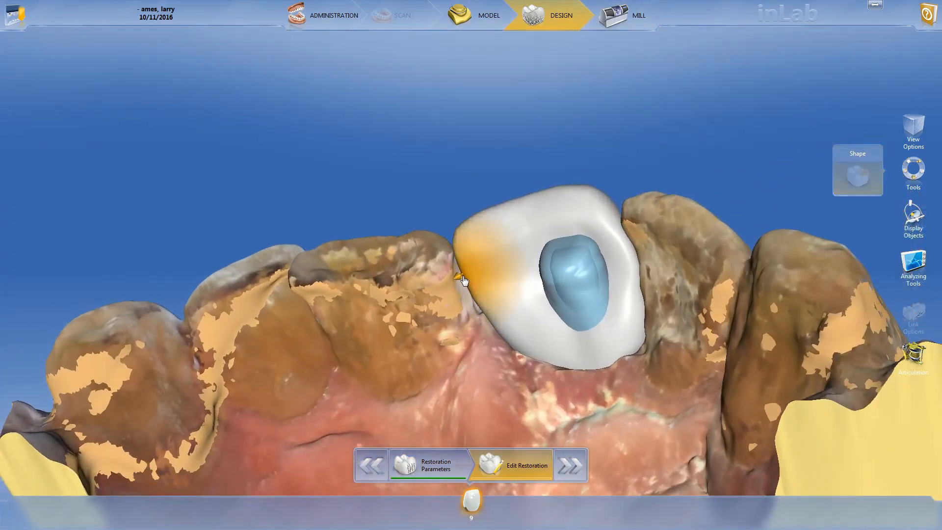
pyautogui.moveTo(474, 332); pyautogui.dragTo(490, 296)
pyautogui.moveTo(490, 297); pyautogui.dragTo(493, 213, button='right')
pyautogui.moveTo(493, 213); pyautogui.dragTo(519, 345)
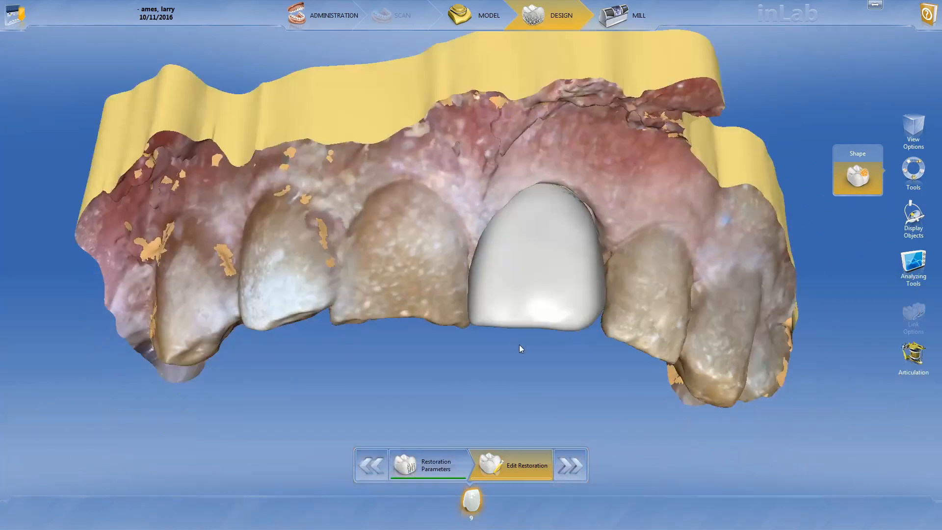
# - Refine the distal end of the crown's incisal edge in small steps from a facial view
pyautogui.moveTo(519, 345); pyautogui.dragTo(457, 185, button='right')
pyautogui.moveTo(457, 185); pyautogui.dragTo(457, 217)
pyautogui.scroll(-4, 455, 218)
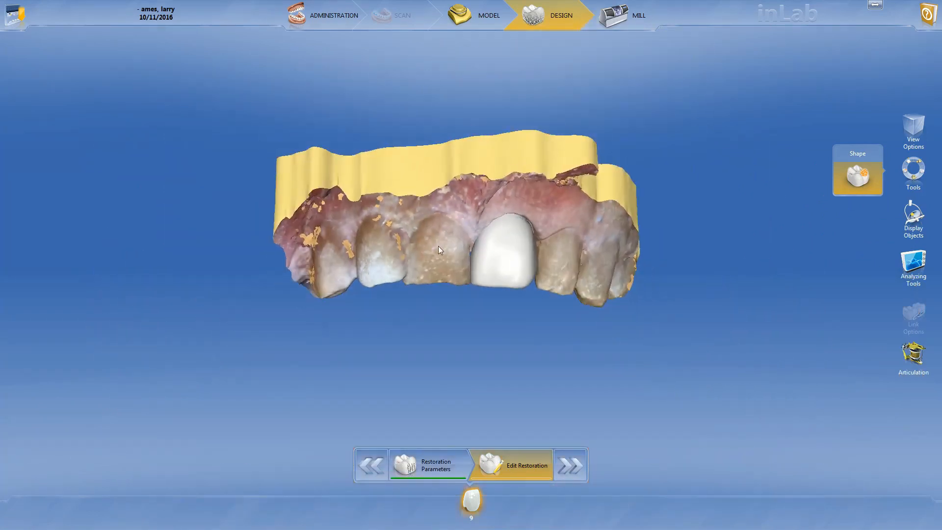
pyautogui.scroll(2, 438, 249)
pyautogui.scroll(2, 652, 313)
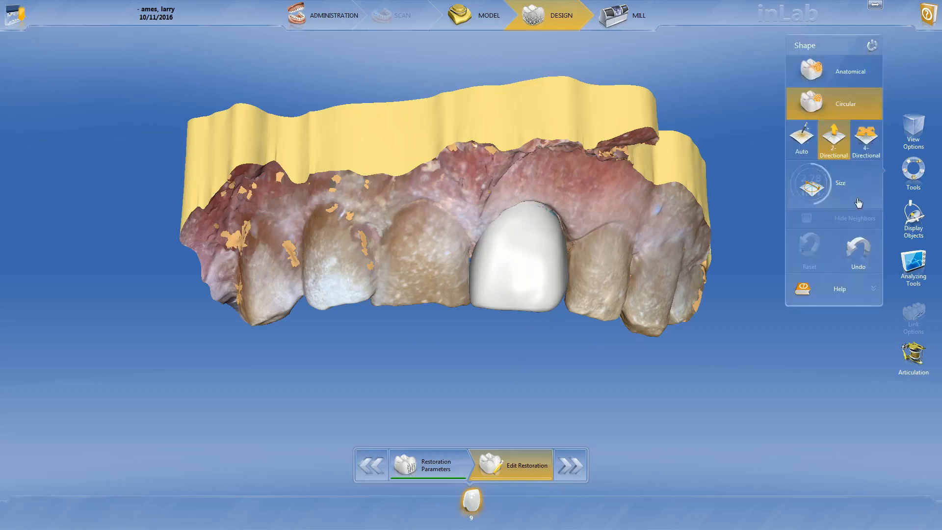
pyautogui.scroll(2, 574, 328)
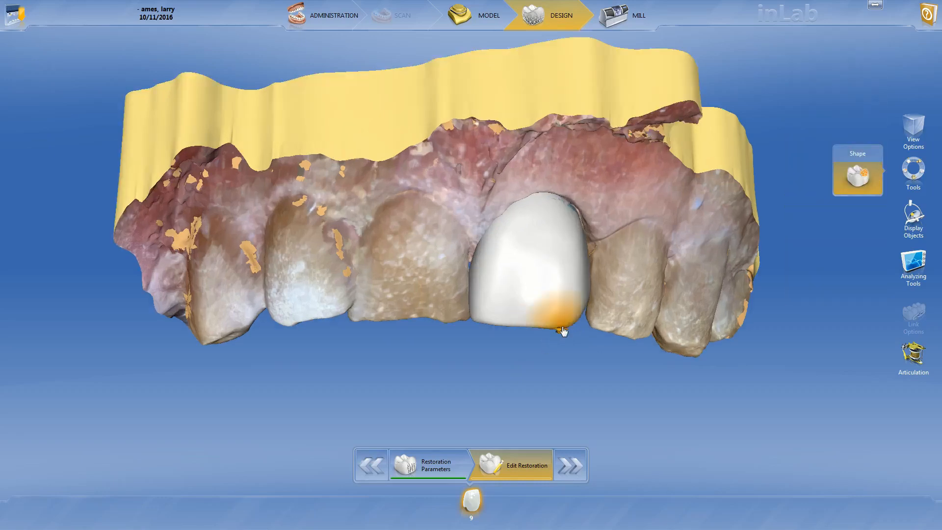
pyautogui.moveTo(559, 334); pyautogui.dragTo(558, 339)
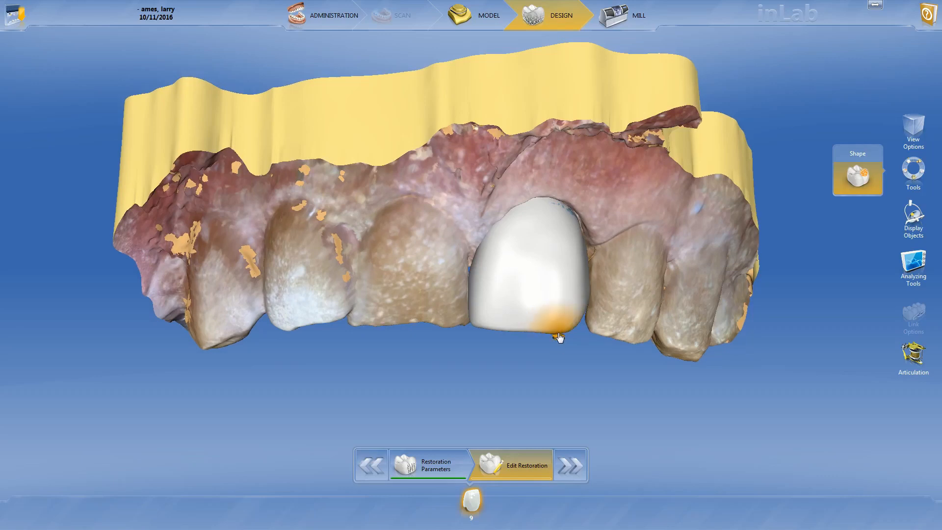
pyautogui.moveTo(559, 334); pyautogui.dragTo(563, 335)
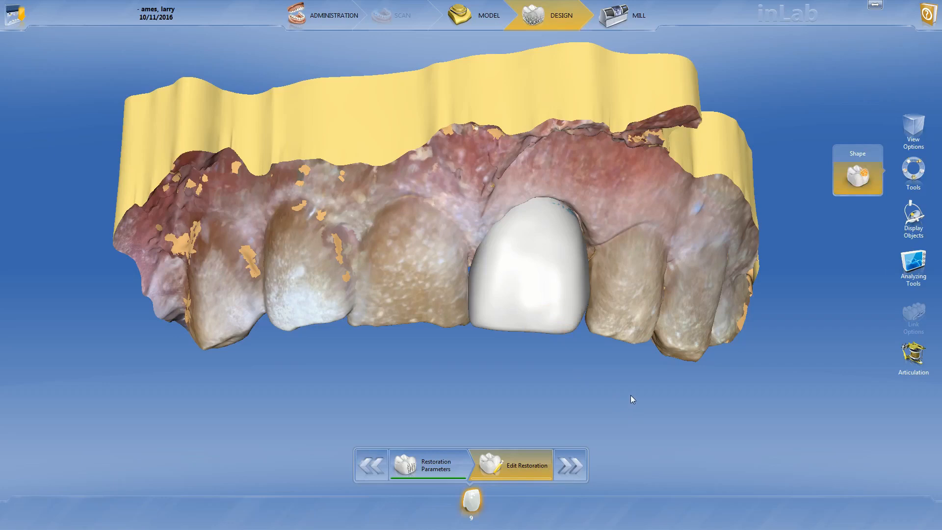
# - Reshape the crown's central facial surface and touch up its distoincisal corner
pyautogui.scroll(-2, 606, 351)
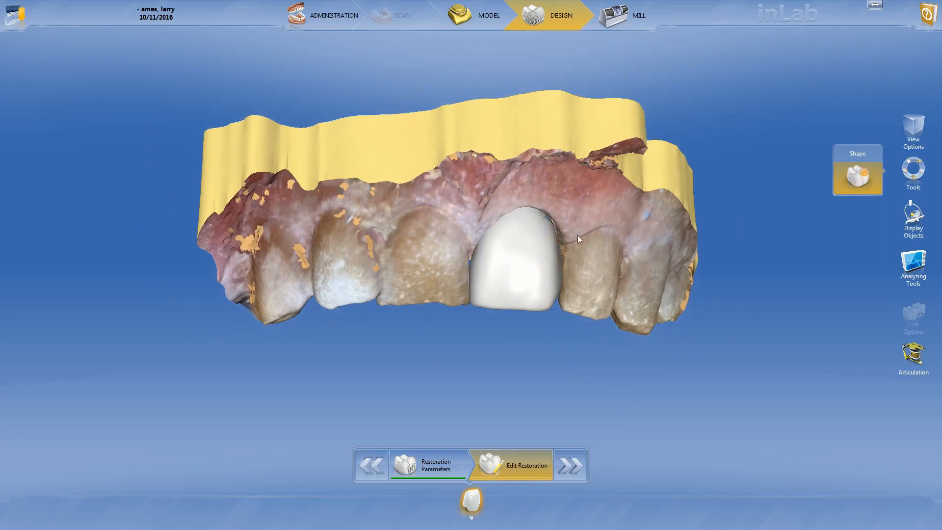
pyautogui.scroll(2, 659, 257)
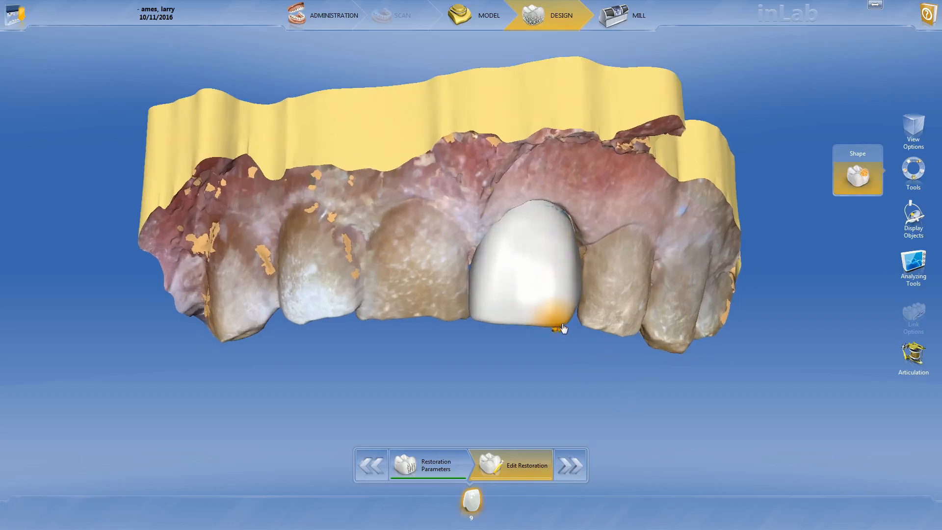
pyautogui.scroll(2, 586, 355)
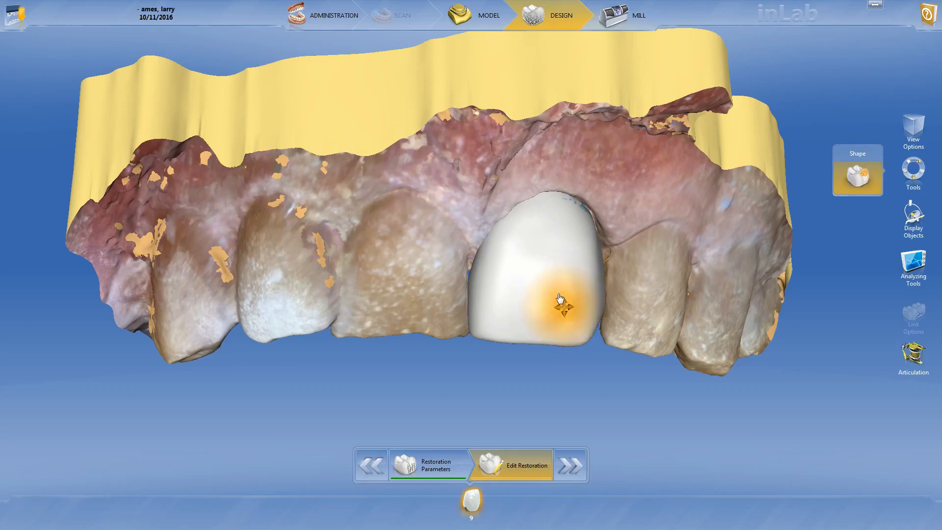
pyautogui.moveTo(544, 281)
pyautogui.mouseDown()
pyautogui.moveTo(551, 241)
pyautogui.moveTo(548, 270)
pyautogui.mouseUp()
pyautogui.moveTo(540, 271)
pyautogui.mouseDown(button='right')
pyautogui.moveTo(542, 260)
pyautogui.moveTo(540, 299)
pyautogui.mouseUp(button='right')
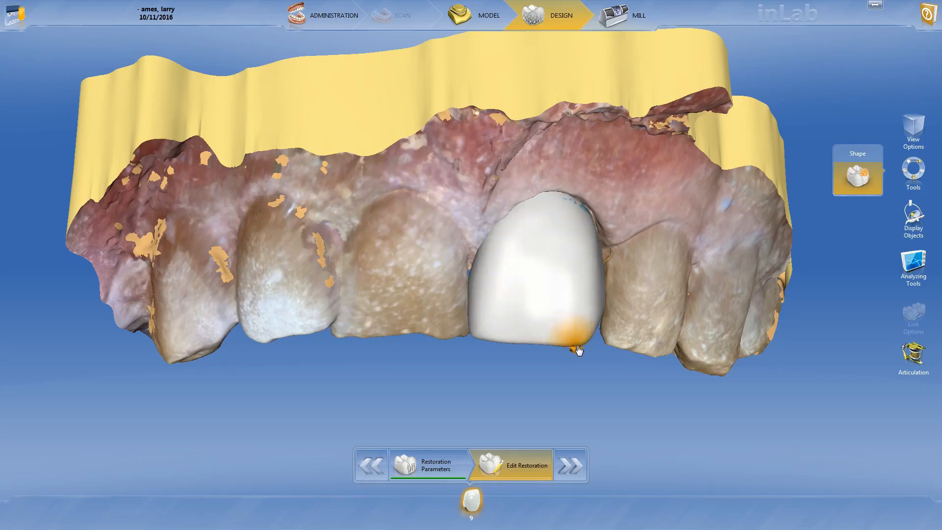
pyautogui.moveTo(573, 347); pyautogui.dragTo(578, 351)
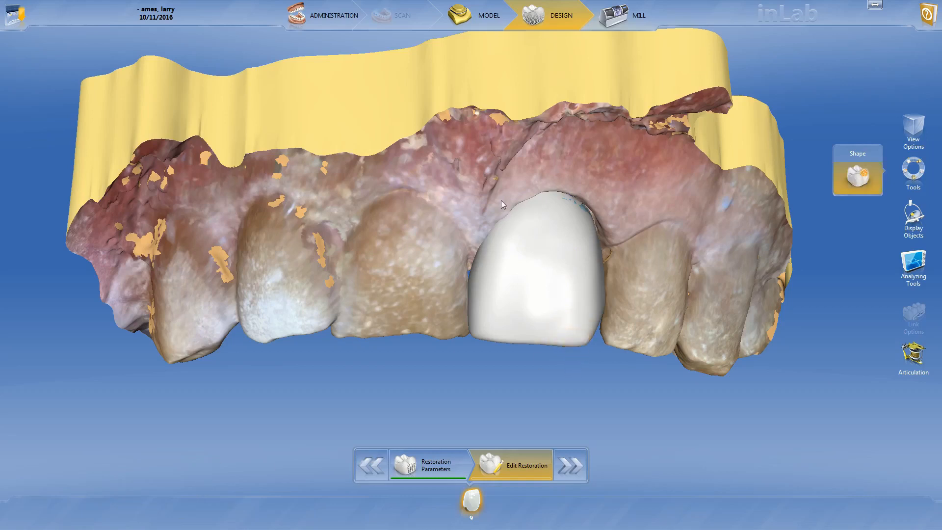
# - Shape the crown's mesial contour near the cervical margin, beside the neighbouring central incisor
pyautogui.scroll(-3, 517, 63)
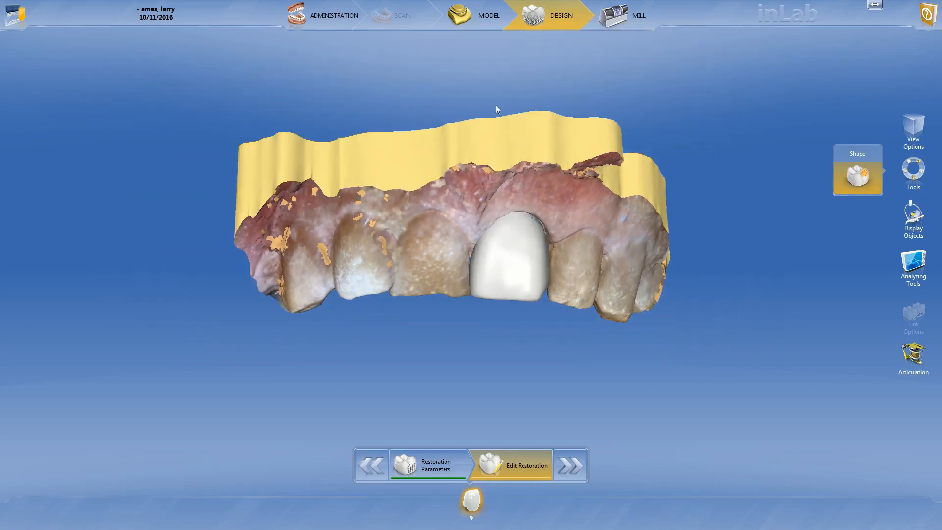
pyautogui.scroll(-1, 503, 105)
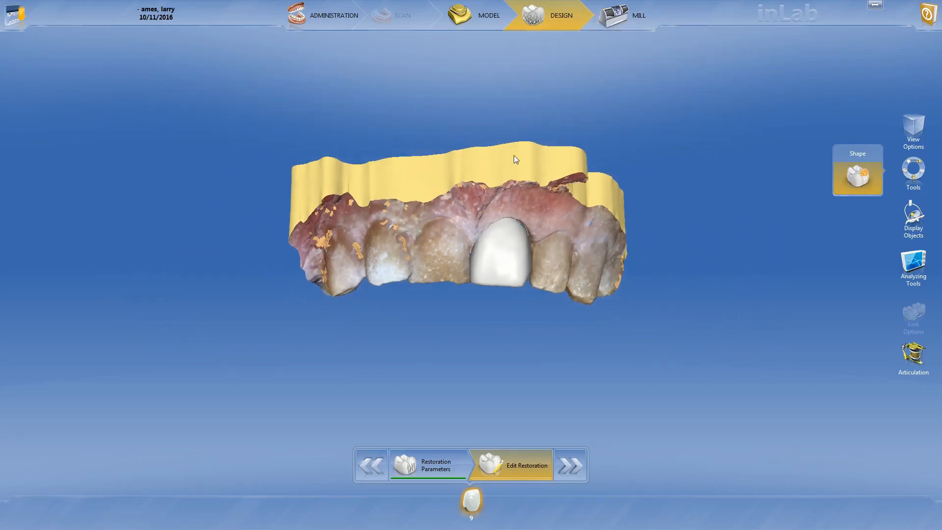
pyautogui.scroll(4, 514, 155)
pyautogui.moveTo(394, 252); pyautogui.dragTo(391, 253)
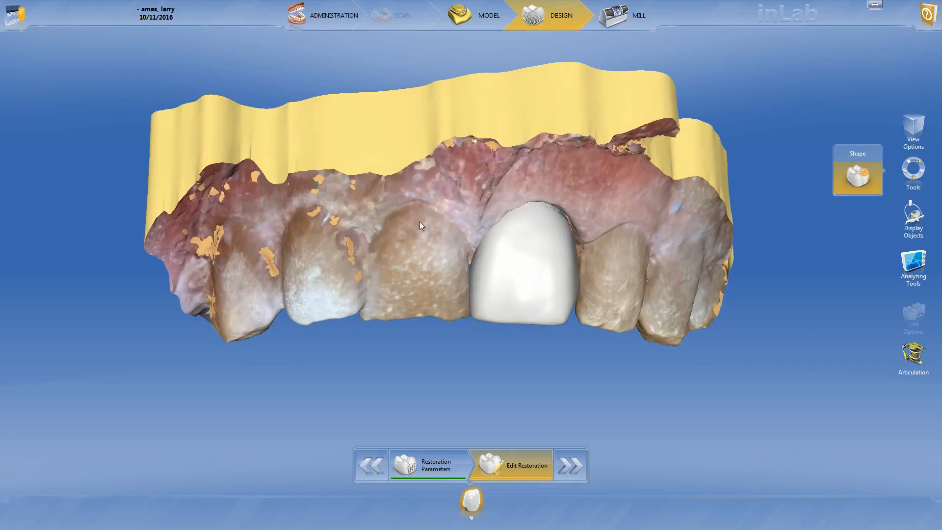
pyautogui.rightClick(489, 255)
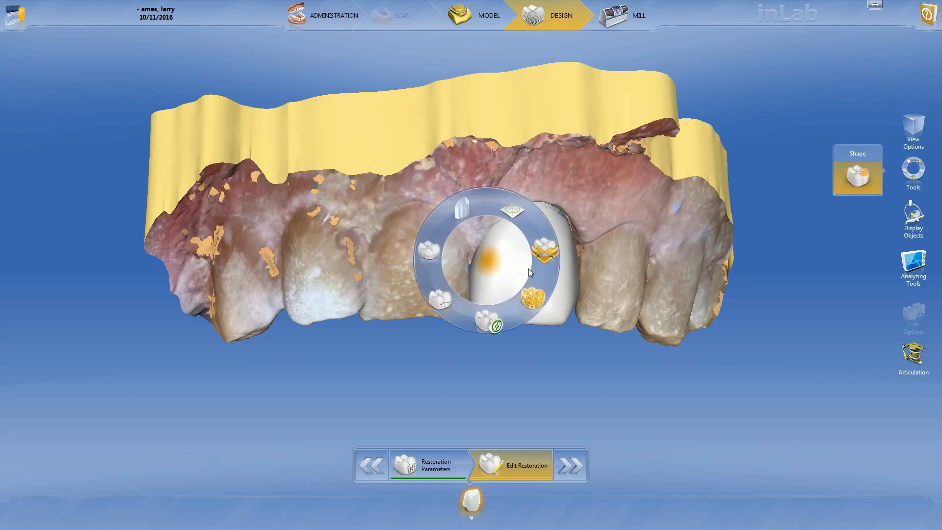
pyautogui.click(487, 274)
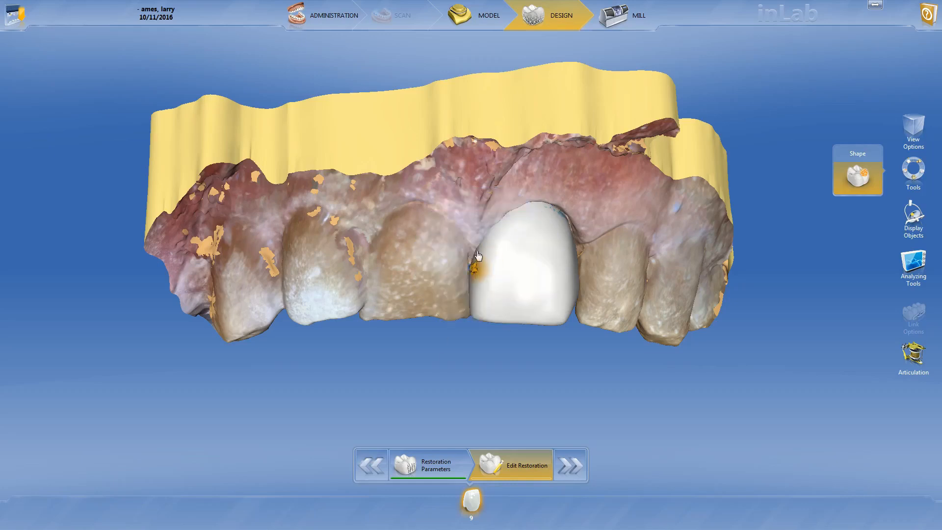
pyautogui.scroll(3, 476, 261)
pyautogui.rightClick(476, 262)
pyautogui.click(857, 173)
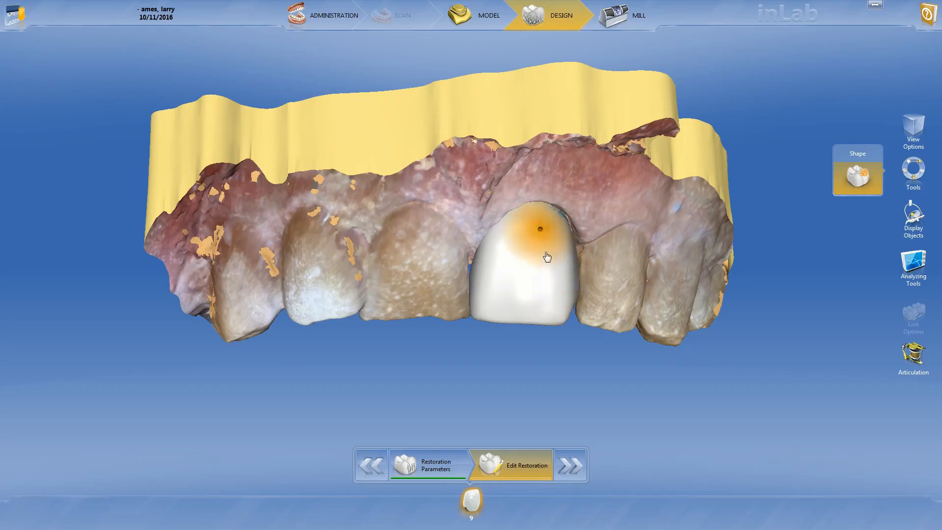
pyautogui.moveTo(638, 278)
pyautogui.mouseDown()
pyautogui.moveTo(555, 291)
pyautogui.moveTo(557, 321)
pyautogui.mouseUp()
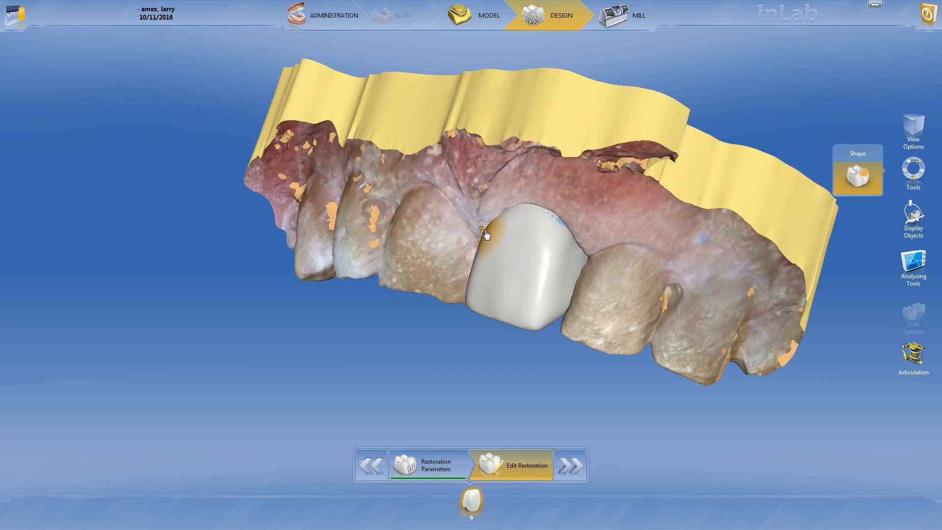
pyautogui.moveTo(486, 235); pyautogui.dragTo(487, 234)
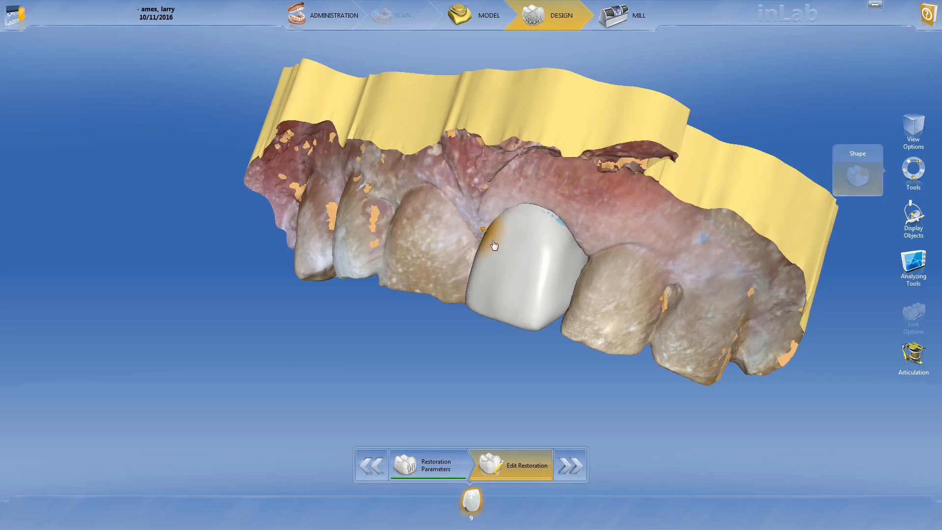